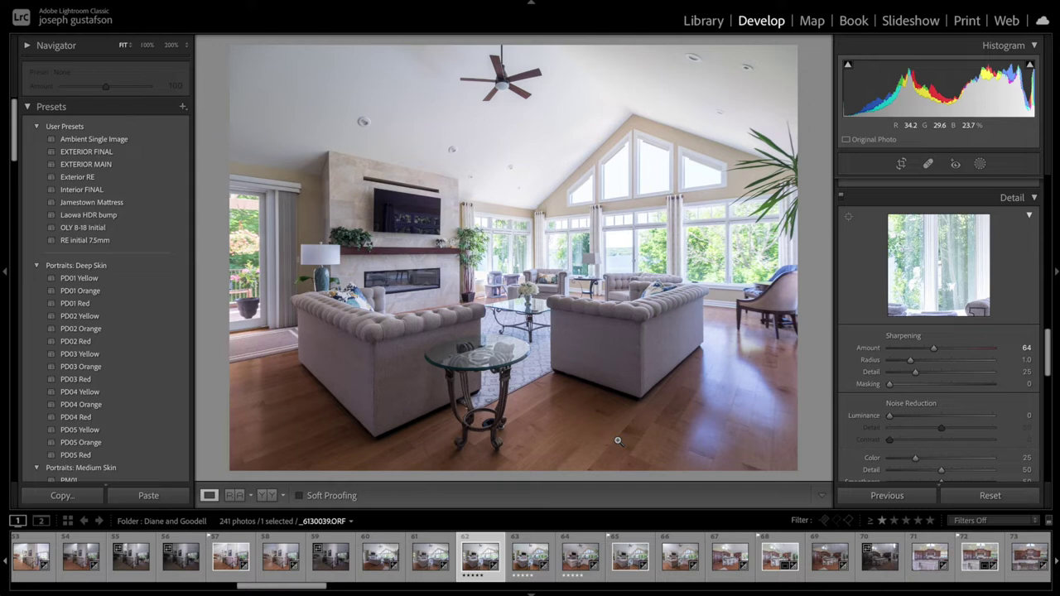
# Reset _6130038.ORF's develop settings and apply the Ambient Single Image user preset
pyautogui.click(578, 570)
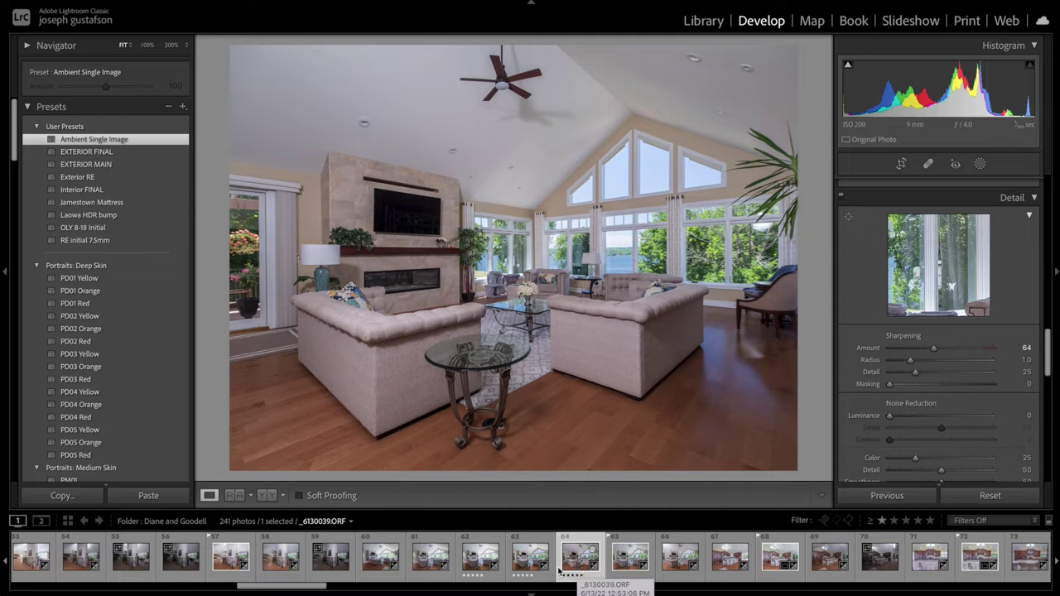
pyautogui.click(478, 568)
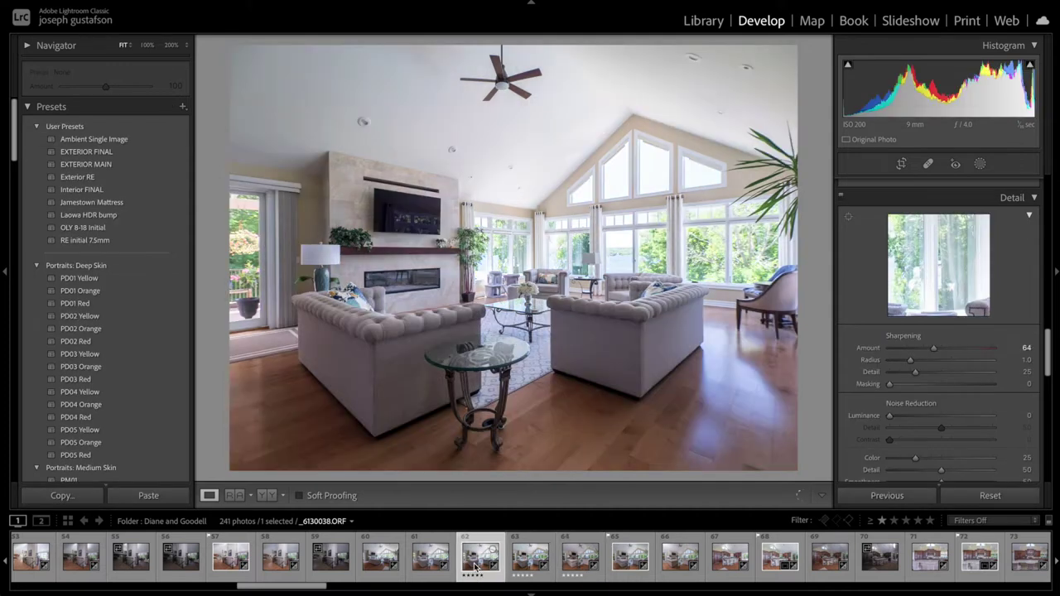
pyautogui.click(987, 496)
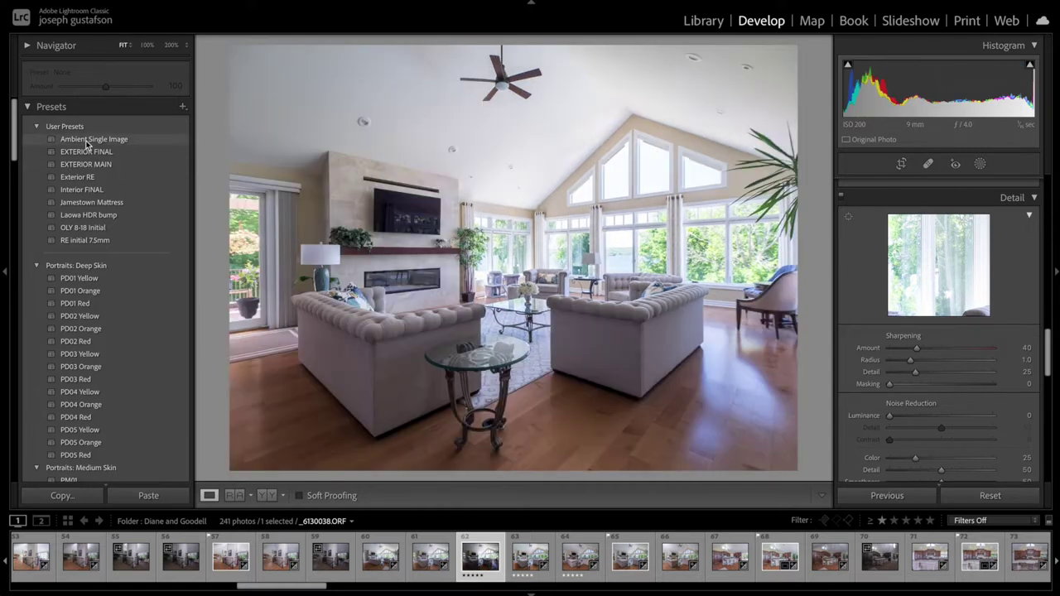
pyautogui.click(96, 143)
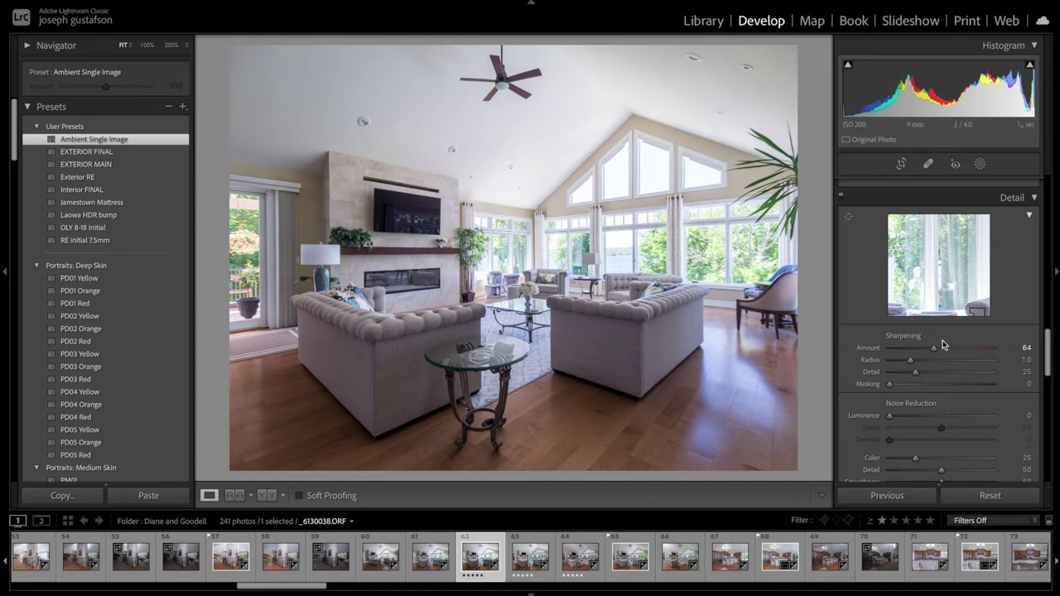
pyautogui.scroll(15, 942, 344)
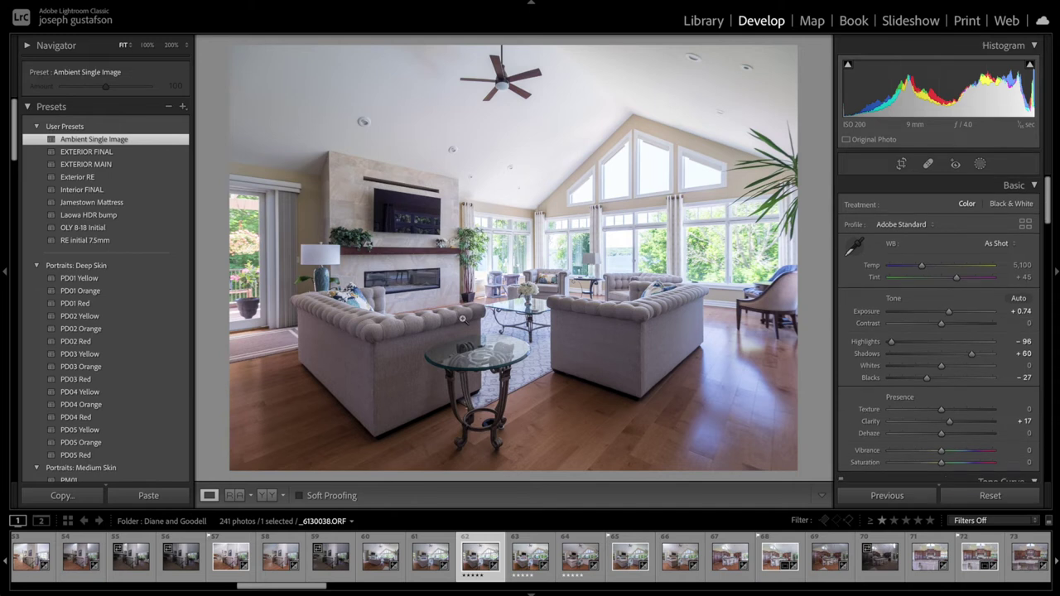
# Reset _6130039.ORF, apply Ambient Single Image, and raise Exposure to +0.94
pyautogui.click(573, 569)
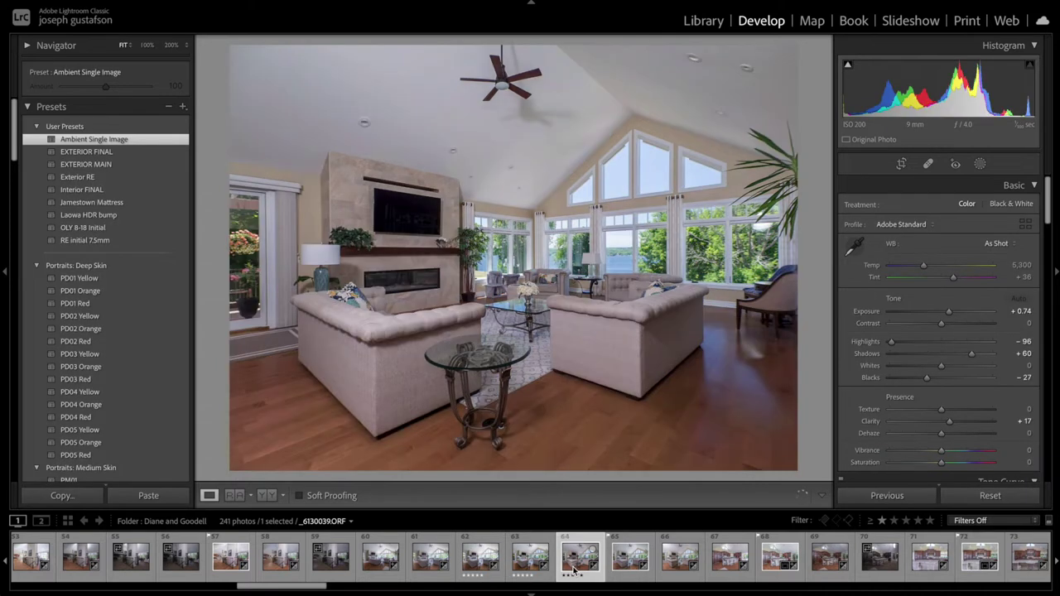
pyautogui.click(997, 497)
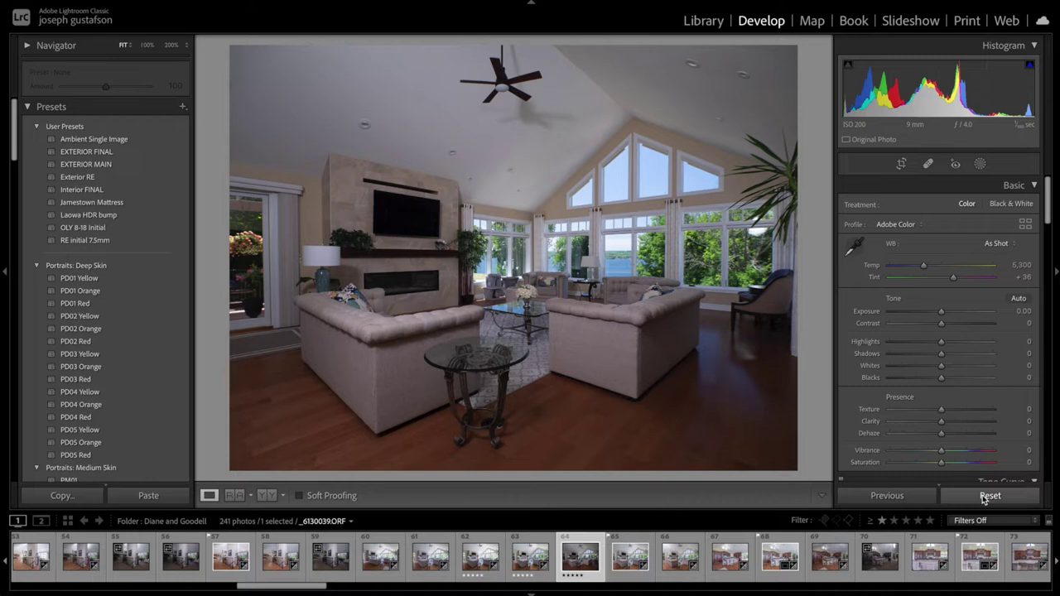
pyautogui.click(110, 142)
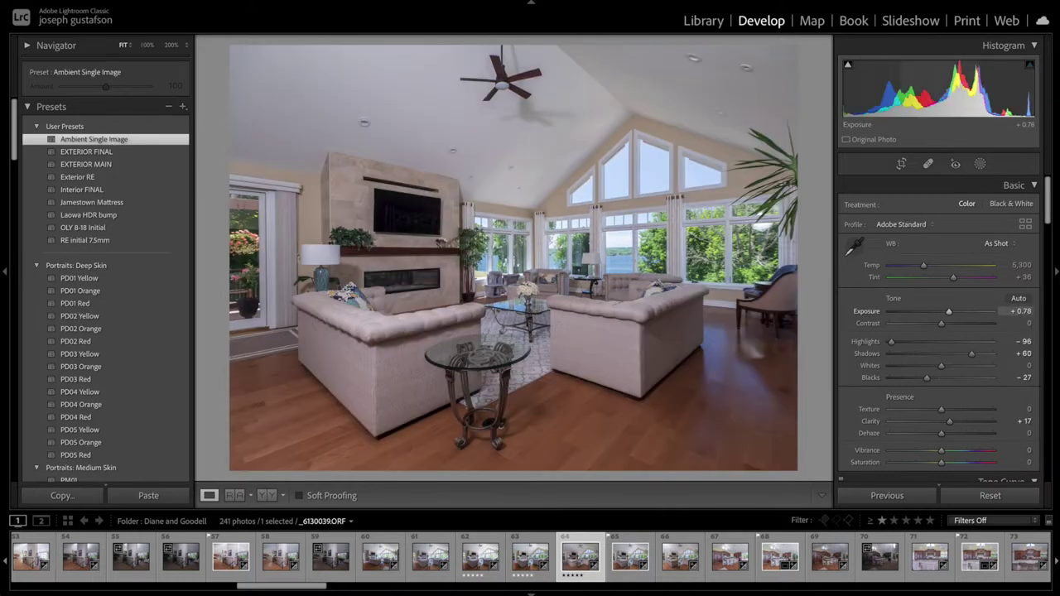
pyautogui.moveTo(952, 91); pyautogui.dragTo(963, 91)
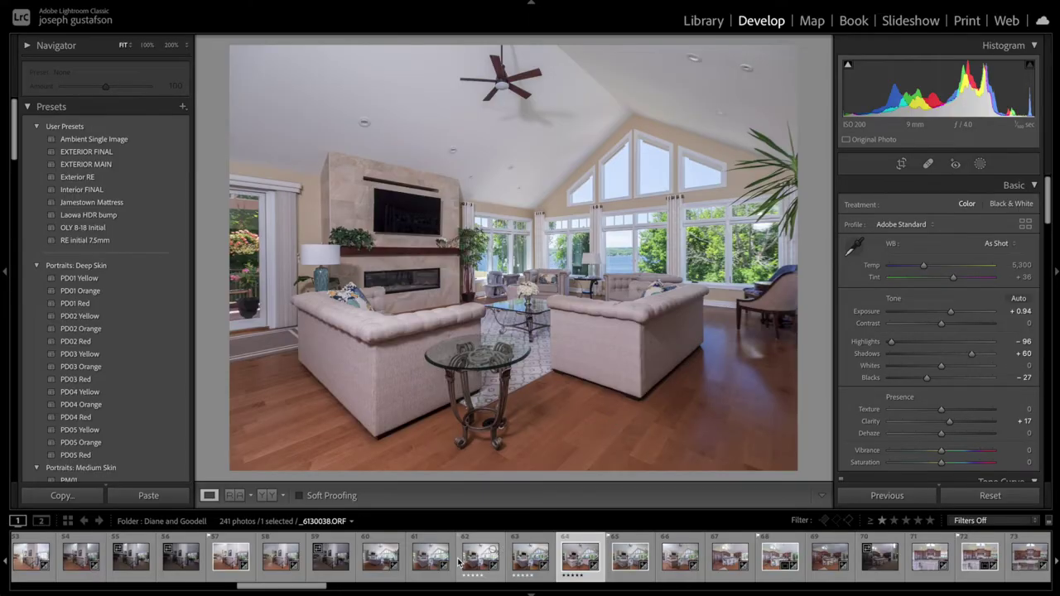
# Open _6130038.ORF and _6130039.ORF together as layers in Photoshop
pyautogui.click(474, 568)
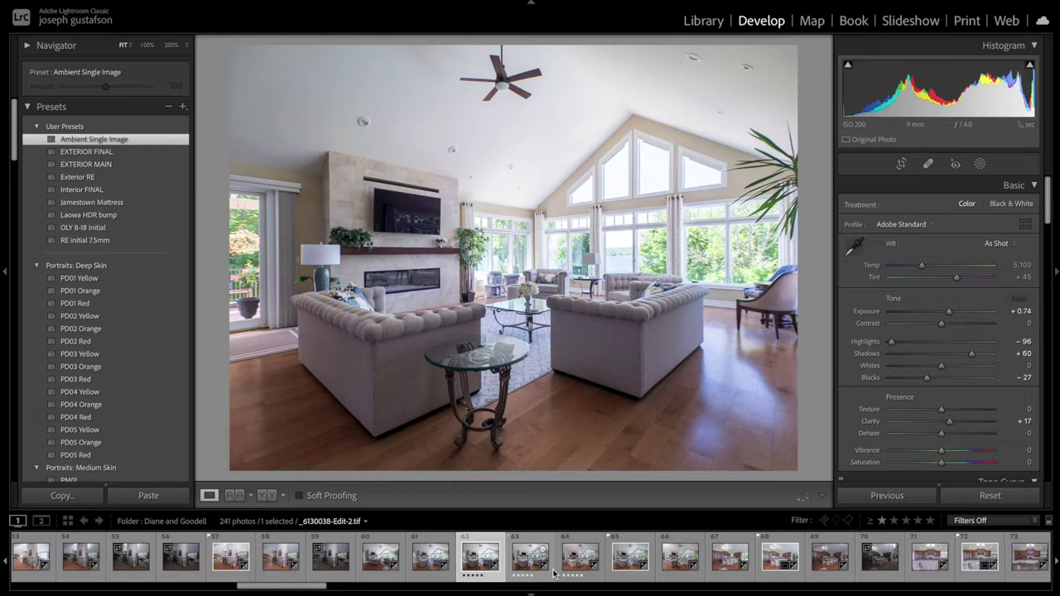
pyautogui.click(573, 570)
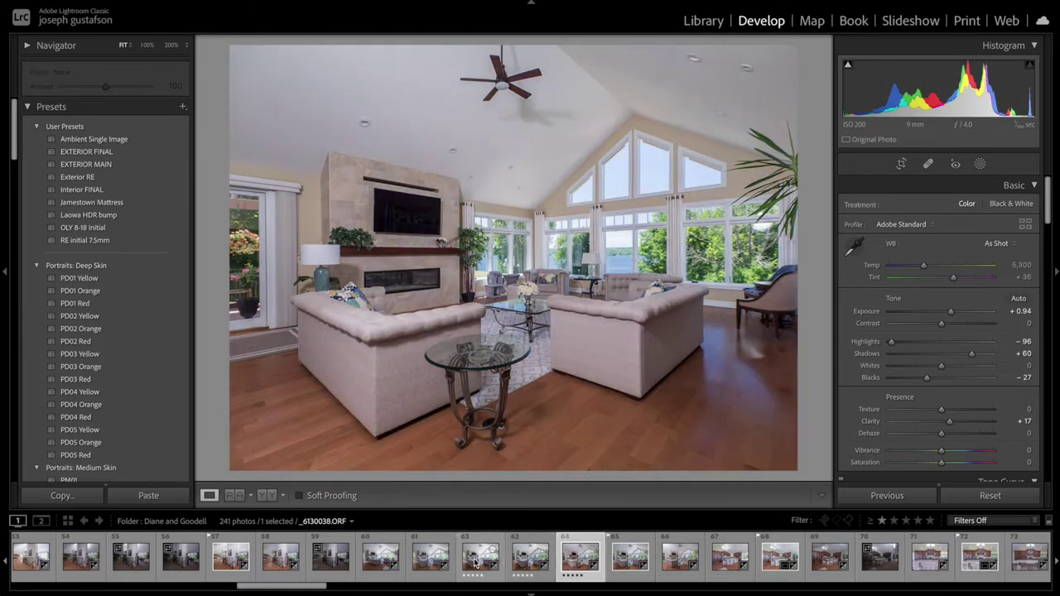
pyautogui.keyDown('ctrl'); pyautogui.click(472, 563); pyautogui.keyUp('ctrl')
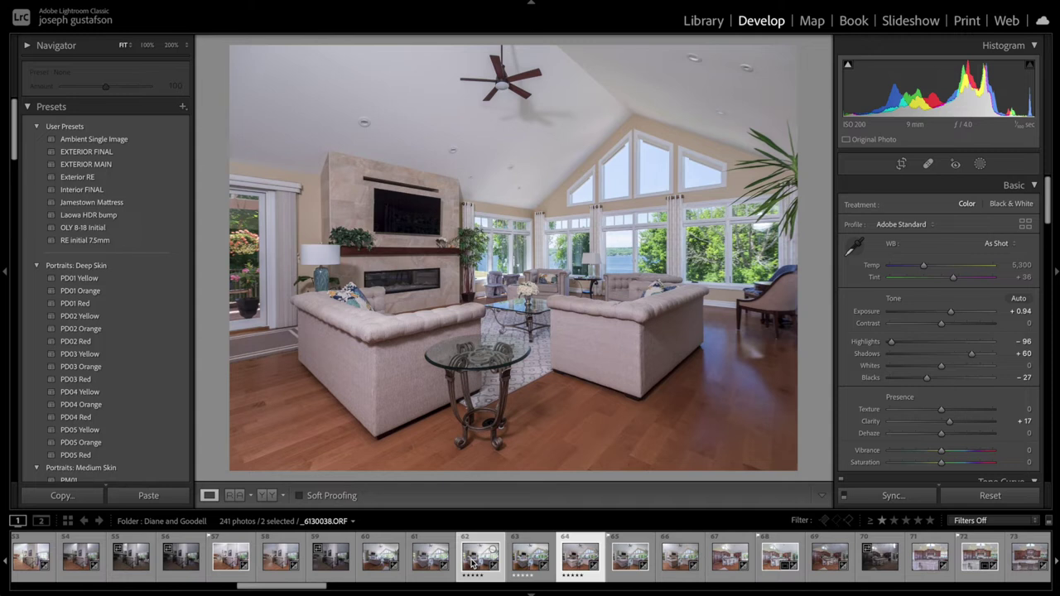
pyautogui.rightClick(472, 564)
pyautogui.moveTo(544, 277)
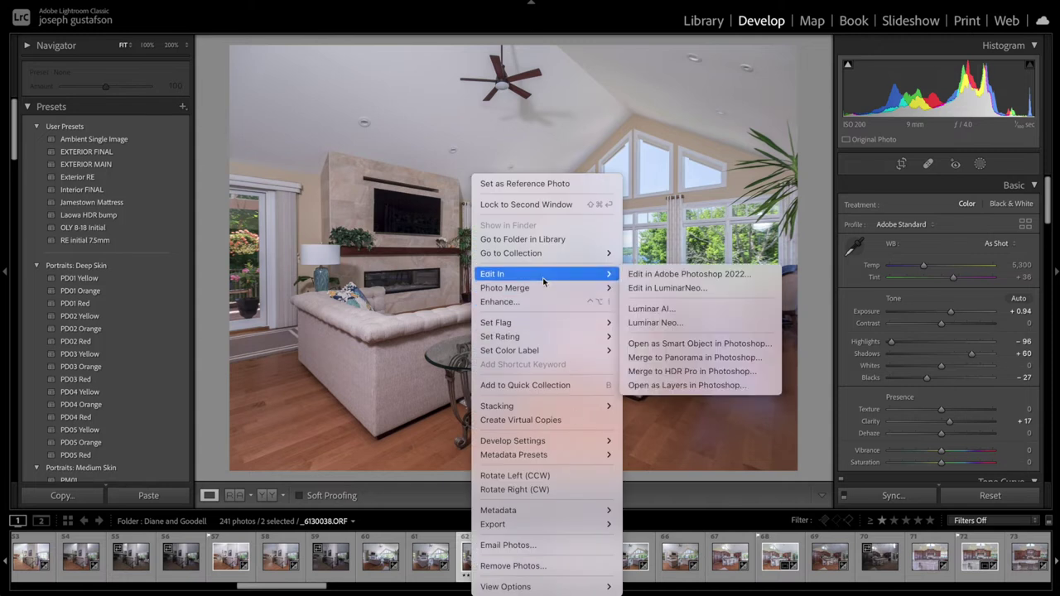
pyautogui.click(687, 385)
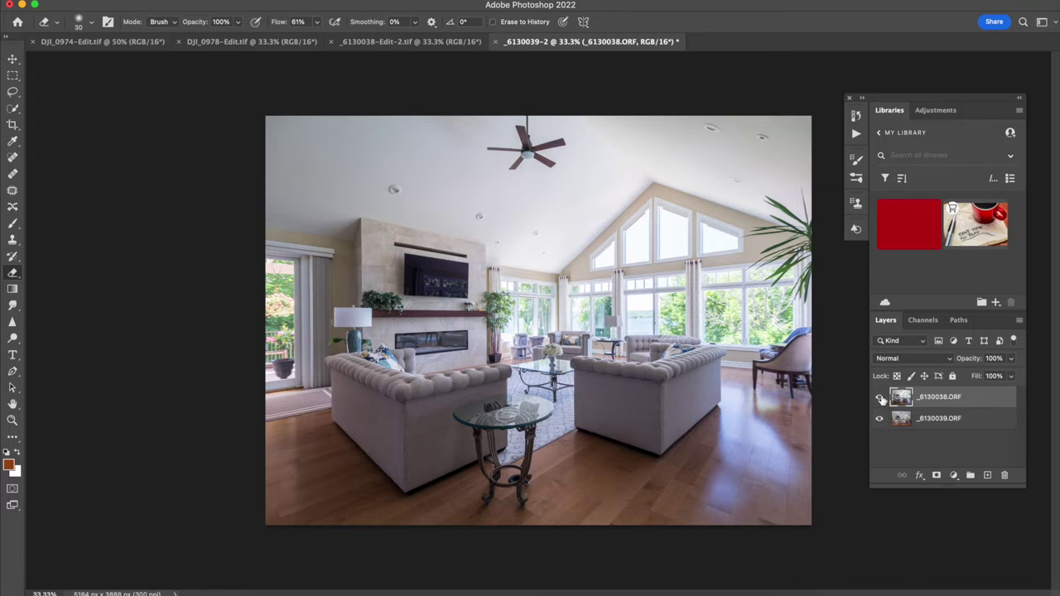
# Compare the two photos, then give the top _6130038.ORF layer an inverted, hide-all mask
pyautogui.click(880, 397)
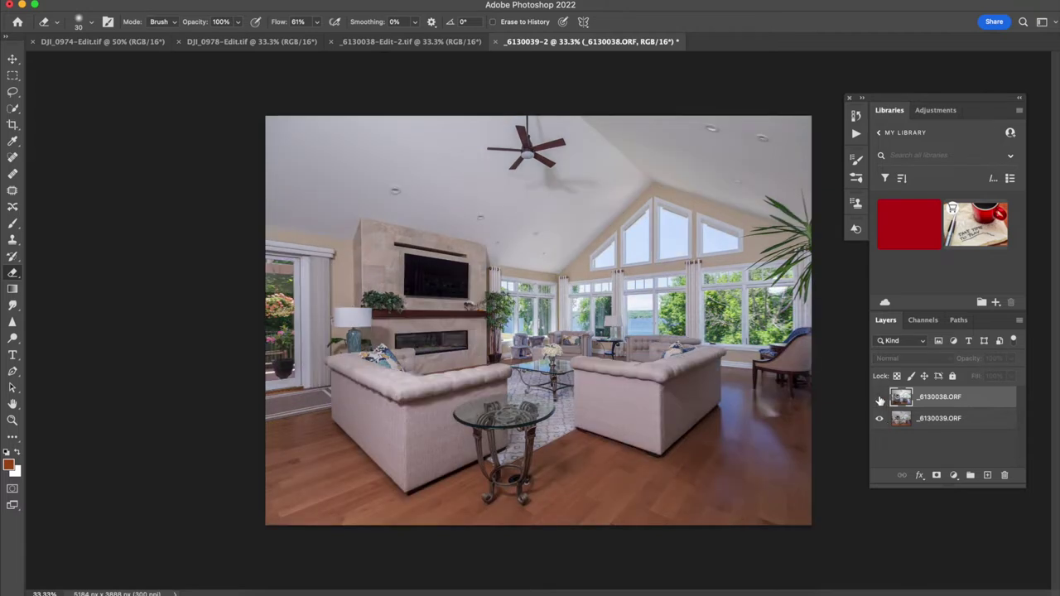
pyautogui.click(879, 399)
pyautogui.click(879, 398)
pyautogui.click(880, 398)
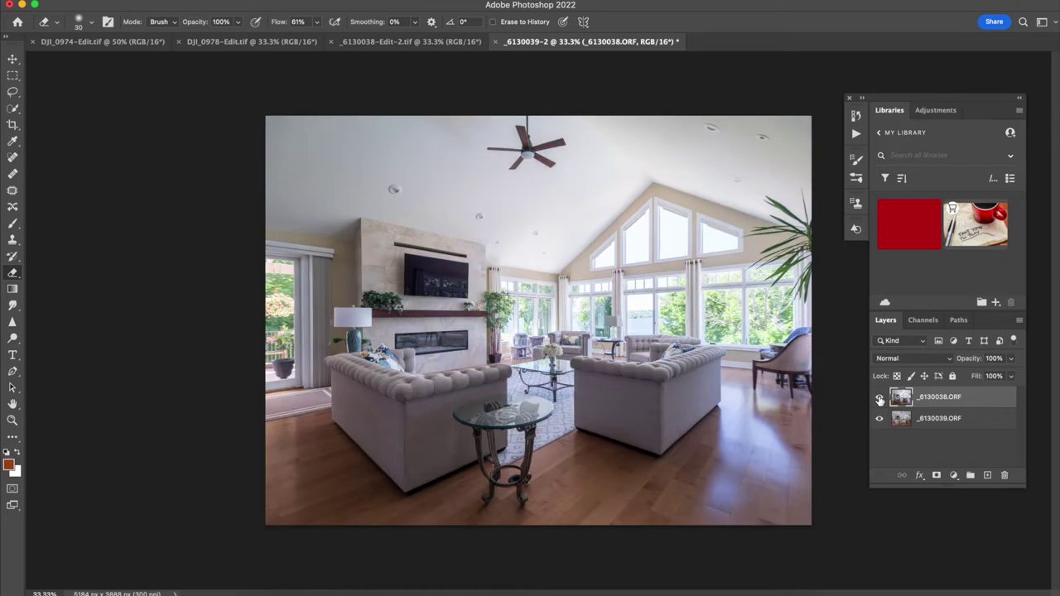
pyautogui.click(977, 419)
pyautogui.click(977, 395)
pyautogui.click(936, 476)
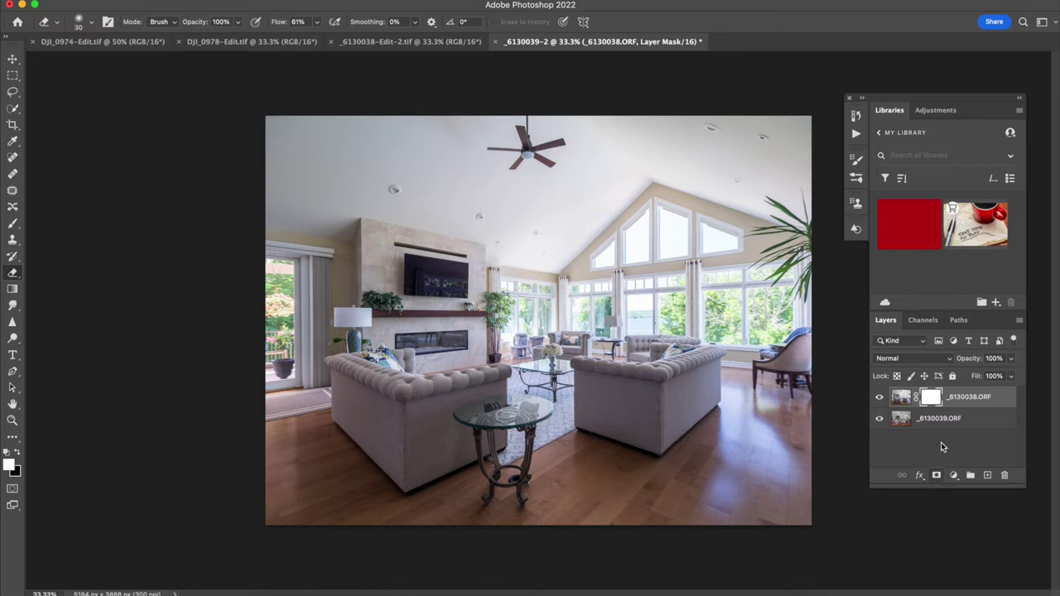
pyautogui.press('super+i')
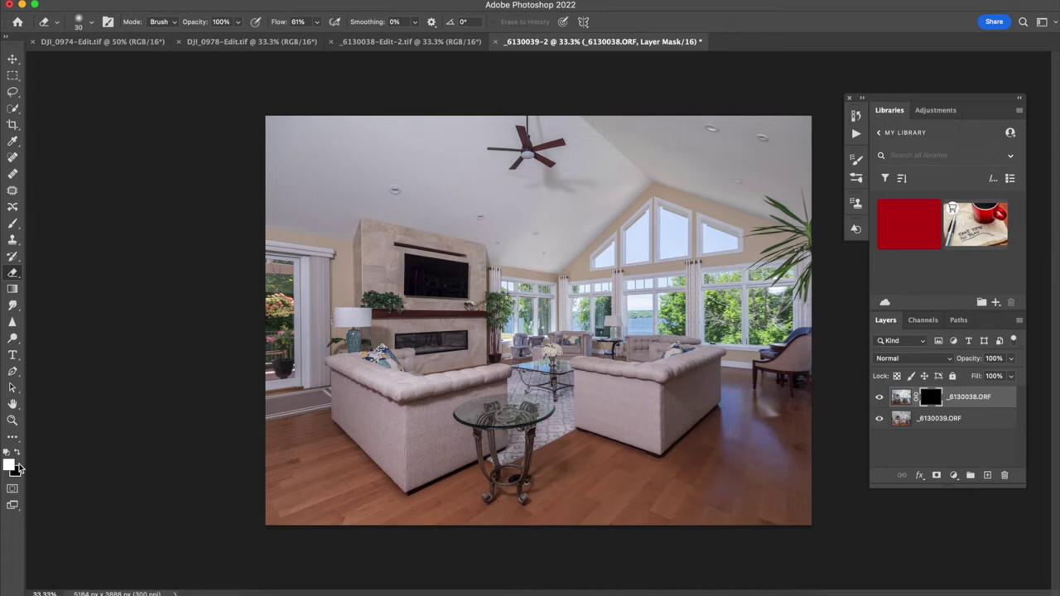
pyautogui.click(13, 223)
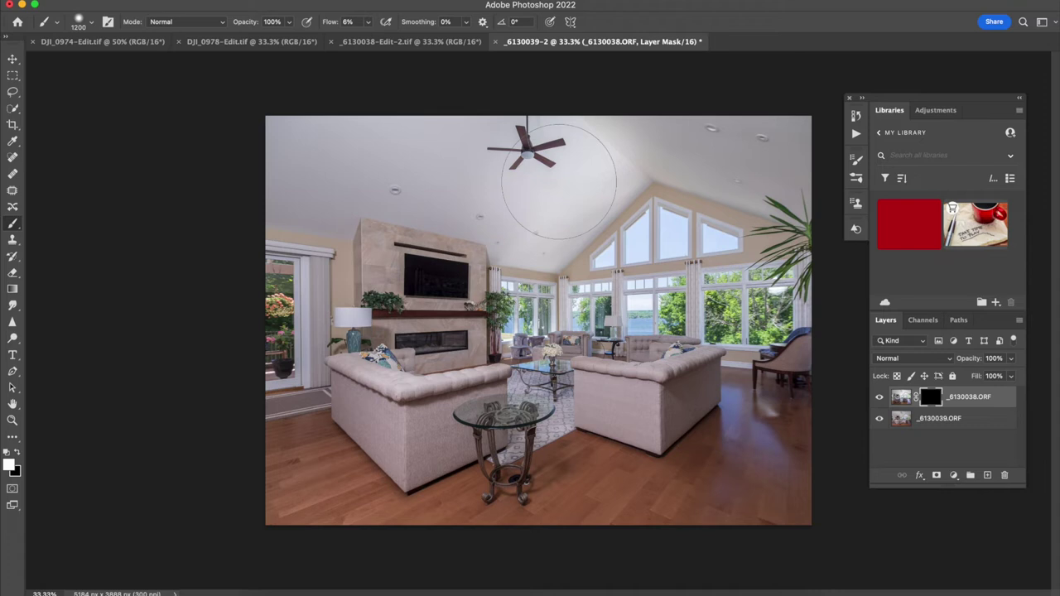
# Brush white over the ceiling, fireplace, sofa and coffee table, then black over the lower-right floor
pyautogui.moveTo(558, 182)
pyautogui.mouseDown()
pyautogui.moveTo(642, 122)
pyautogui.moveTo(667, 126)
pyautogui.moveTo(648, 109)
pyautogui.moveTo(737, 159)
pyautogui.moveTo(694, 145)
pyautogui.moveTo(705, 150)
pyautogui.moveTo(723, 120)
pyautogui.moveTo(824, 139)
pyautogui.moveTo(612, 105)
pyautogui.mouseUp()
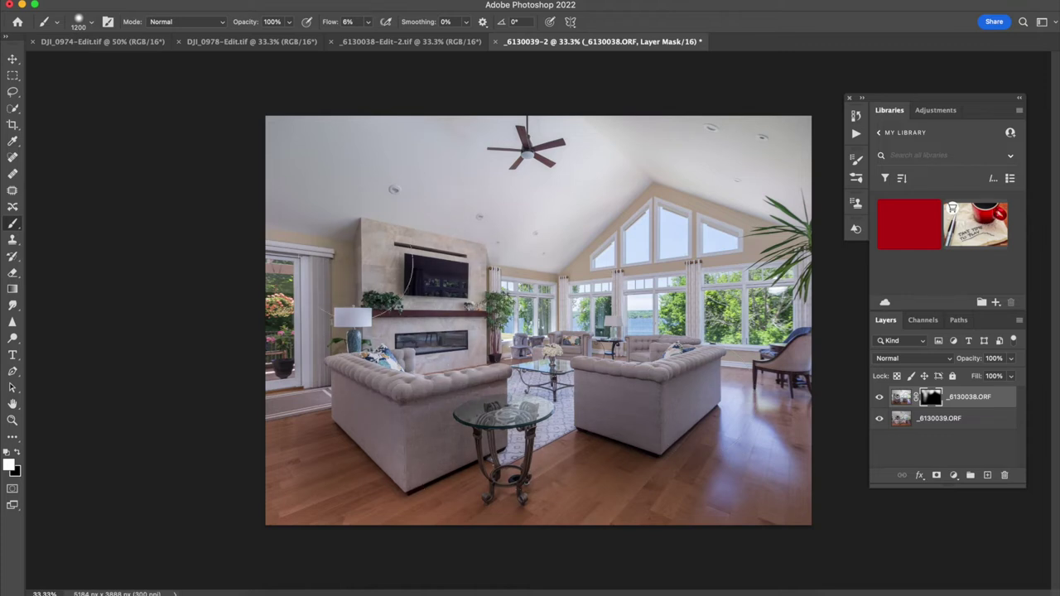
pyautogui.moveTo(364, 315); pyautogui.dragTo(354, 425)
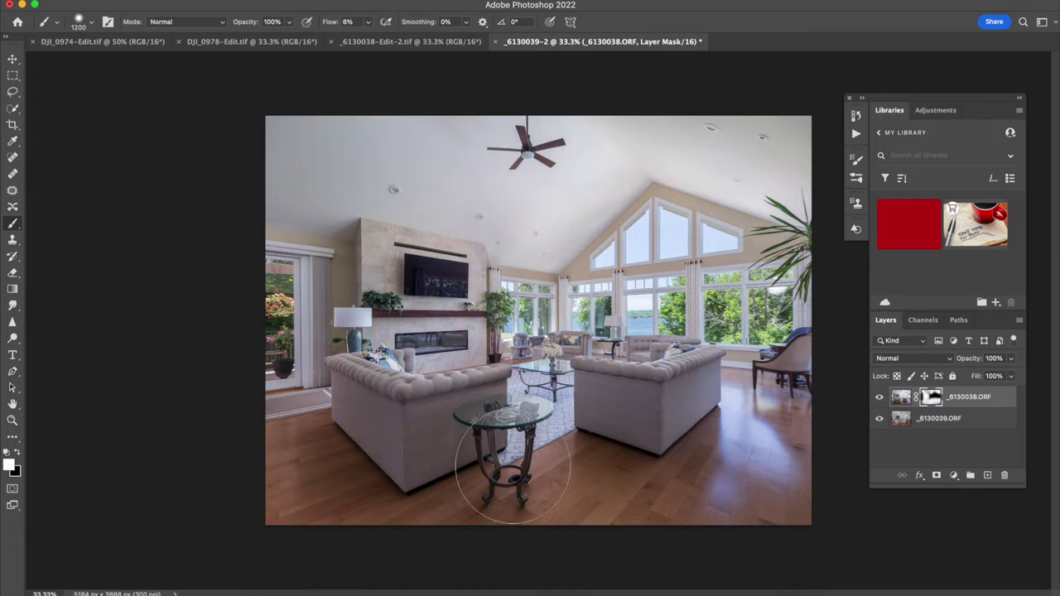
pyautogui.click(17, 452)
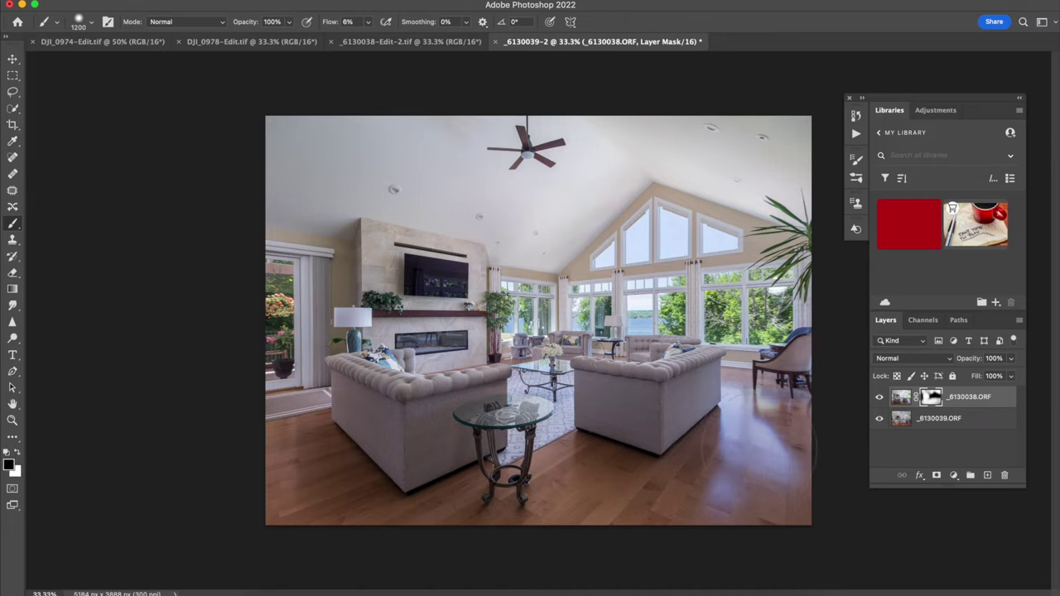
pyautogui.moveTo(758, 453); pyautogui.dragTo(713, 422)
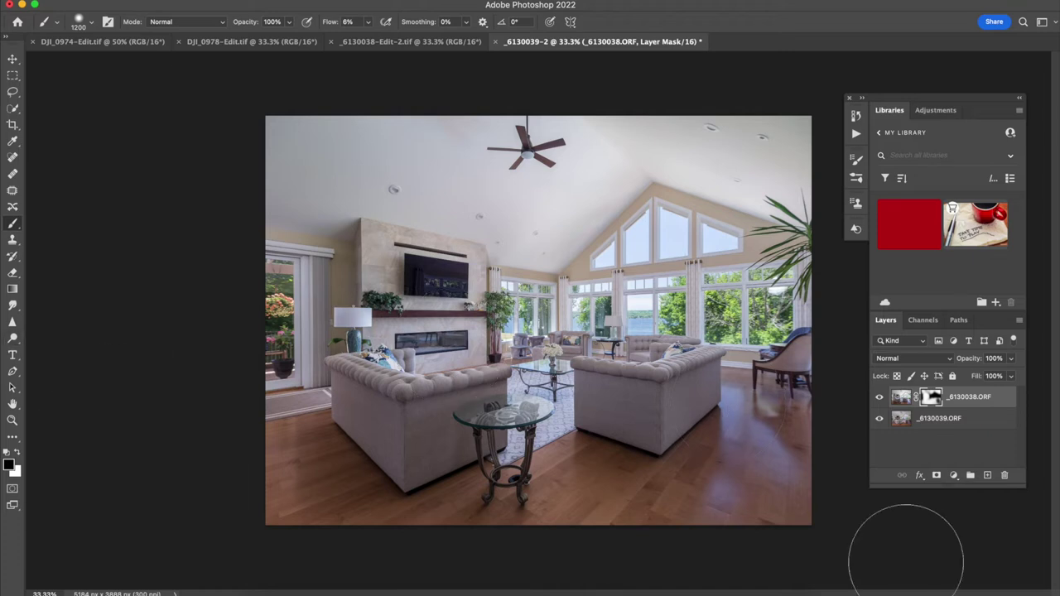
# Use Flatten Image to merge the layers, then create a new empty Layer 1
pyautogui.rightClick(980, 421)
pyautogui.scroll(-10, 882, 522)
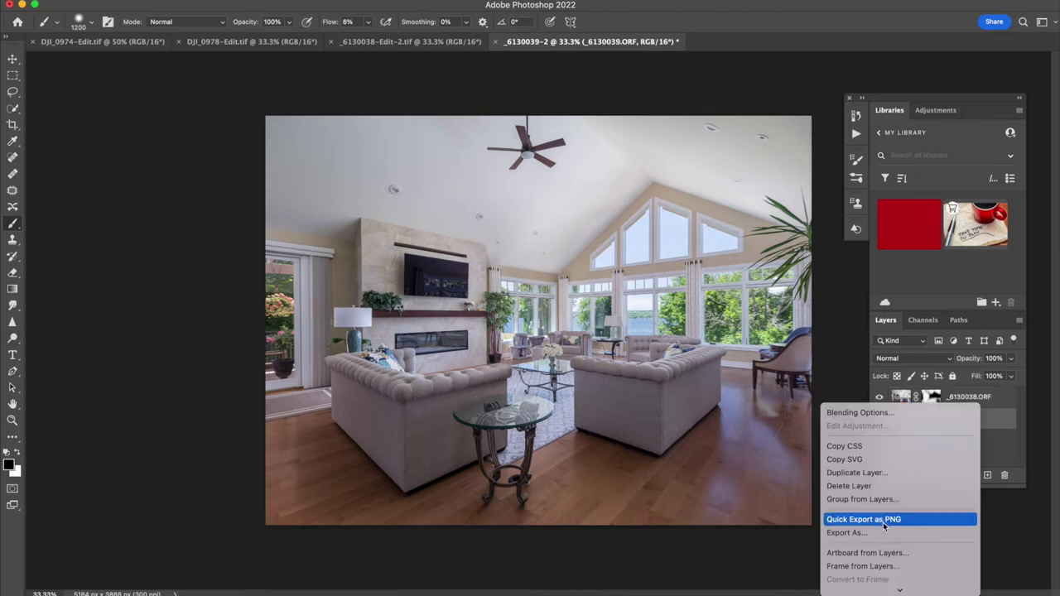
pyautogui.click(874, 428)
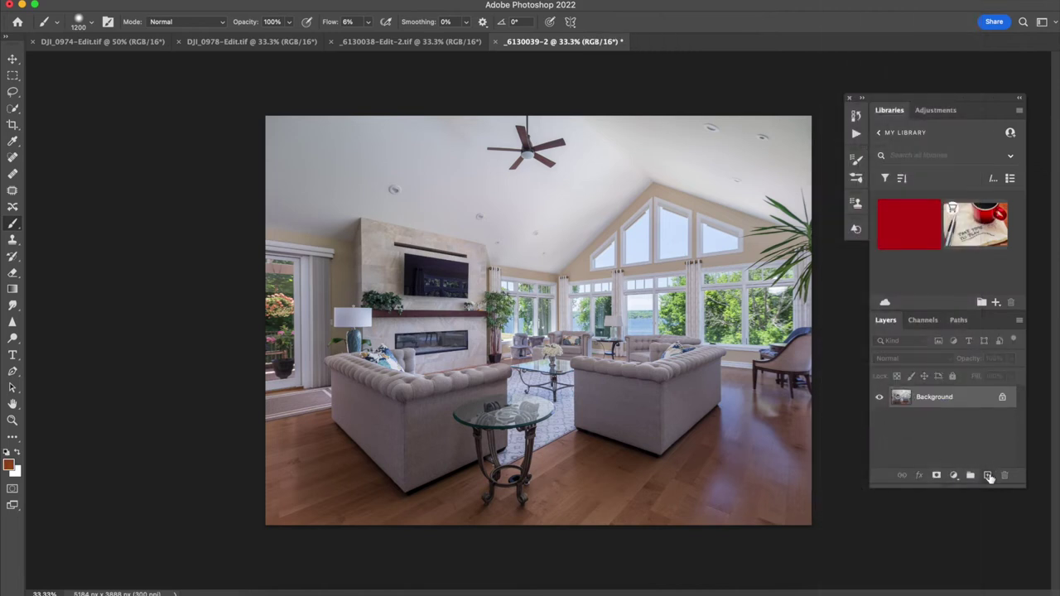
pyautogui.click(988, 476)
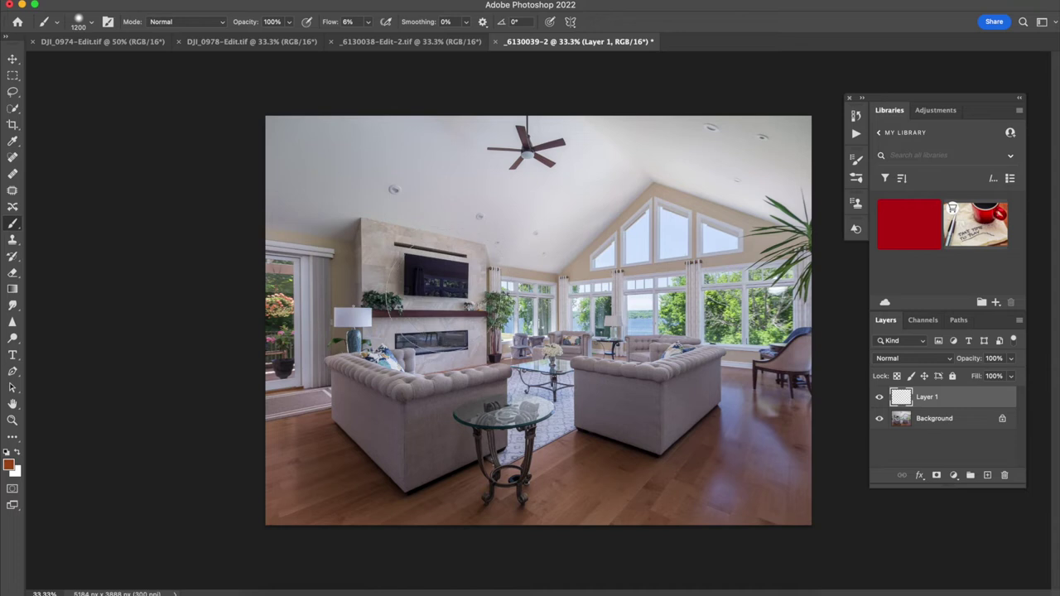
# Trace the TV screen with the Pen tool, fill the path with black, and delete the path
pyautogui.click(13, 373)
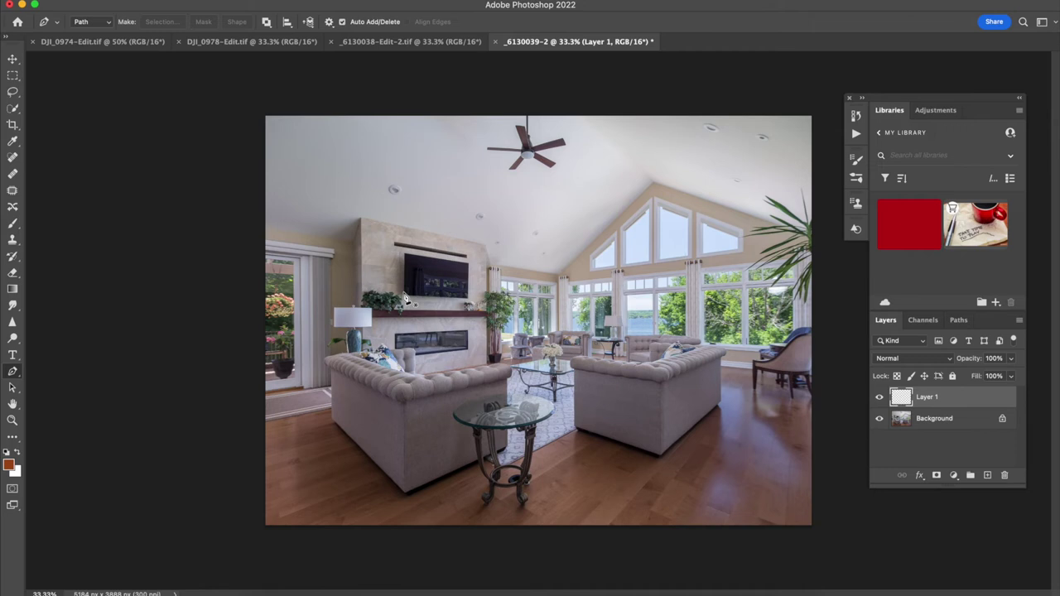
pyautogui.scroll(5, 405, 296)
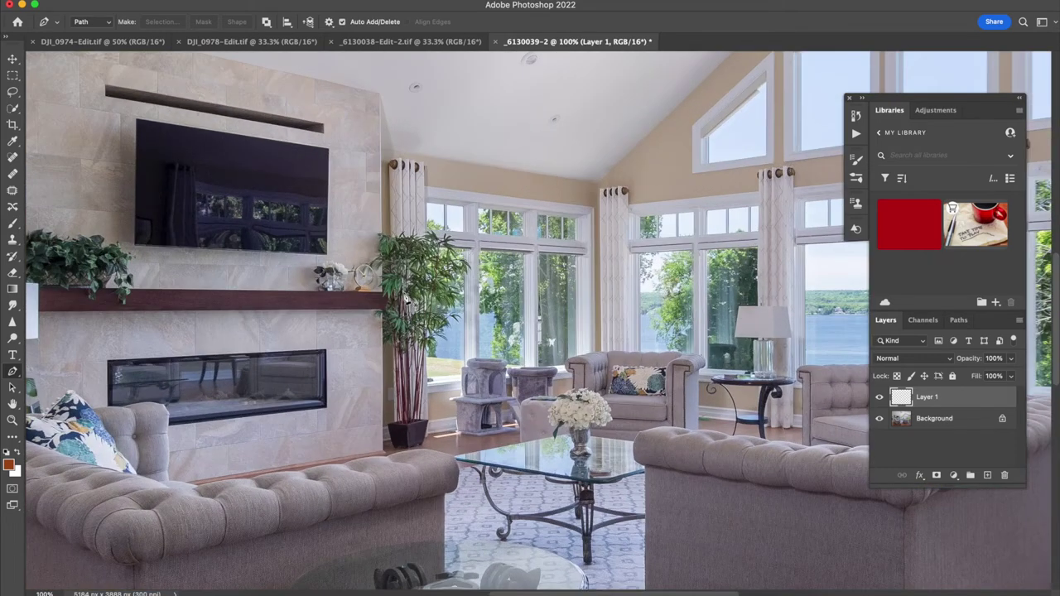
pyautogui.hscroll(-3, 405, 296)
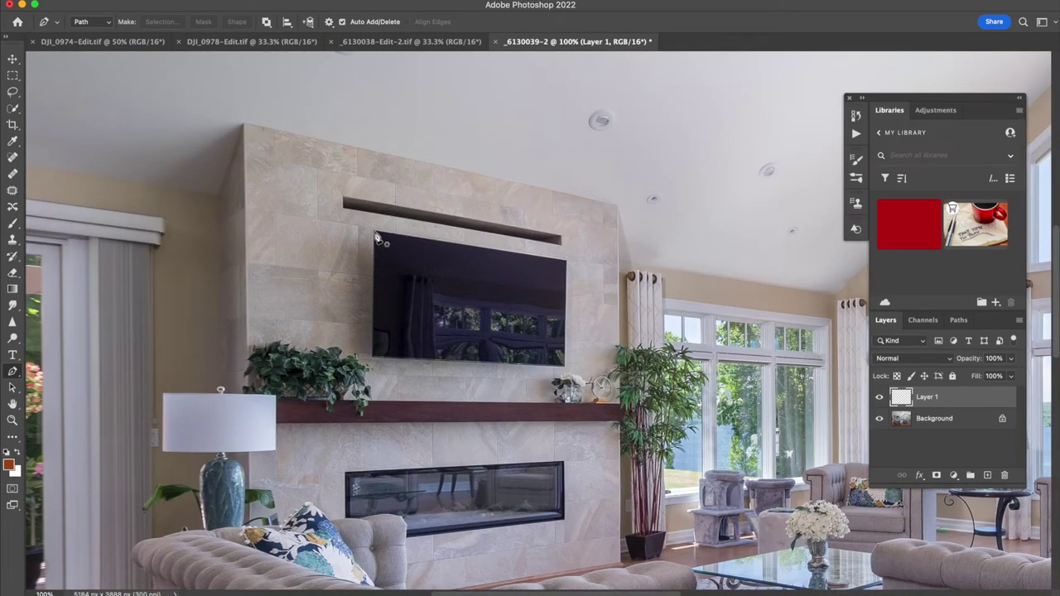
pyautogui.click(376, 236)
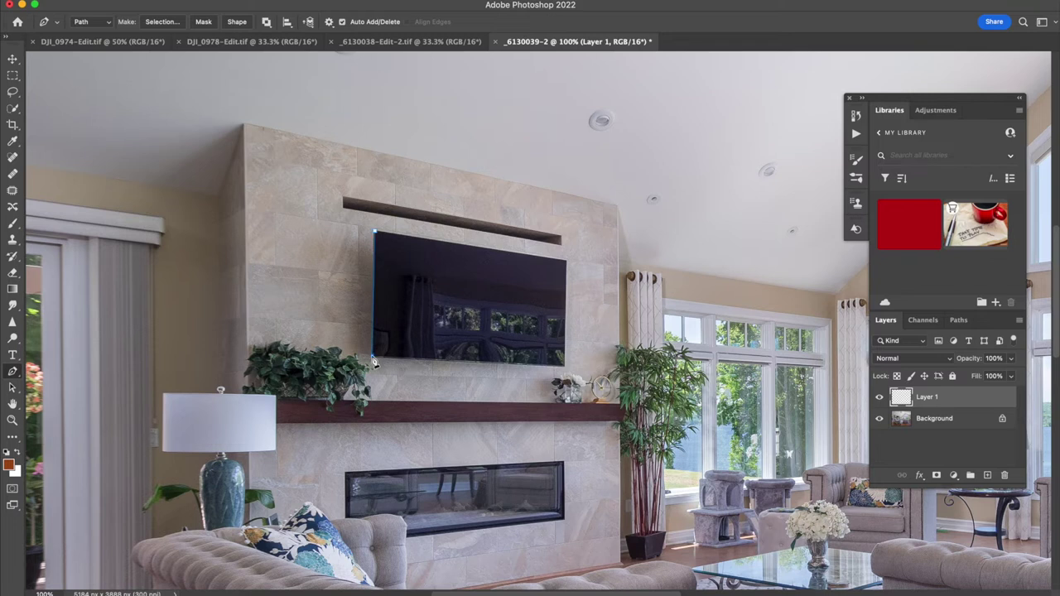
pyautogui.click(565, 364)
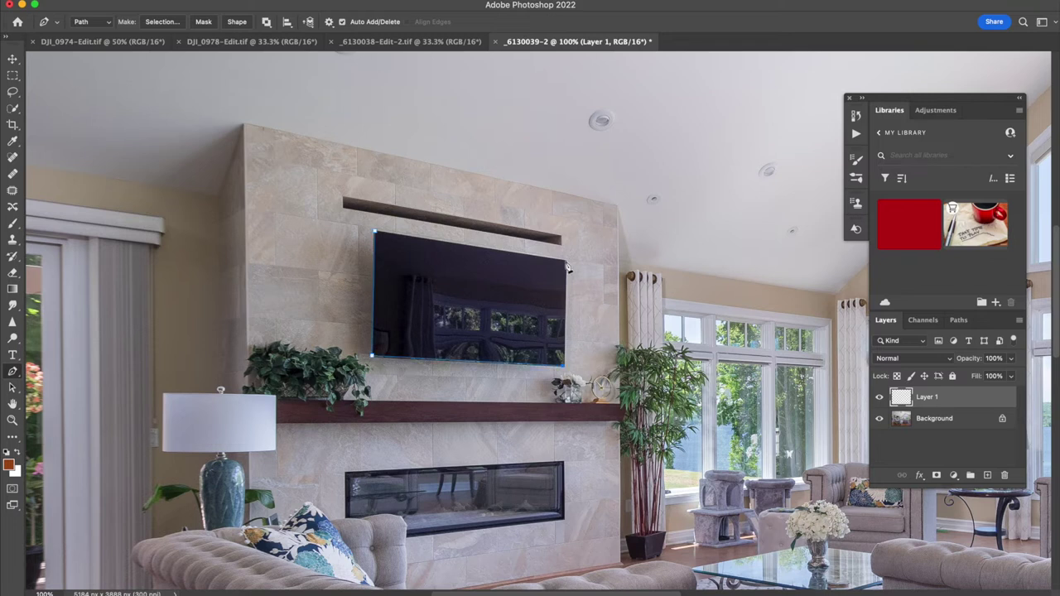
pyautogui.click(376, 236)
pyautogui.rightClick(424, 264)
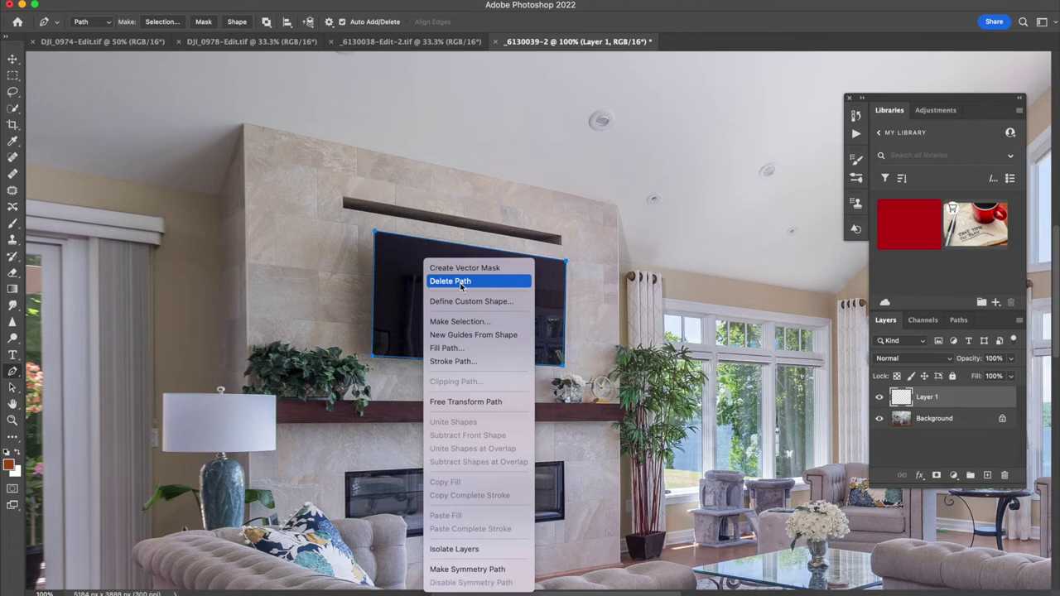
pyautogui.click(446, 347)
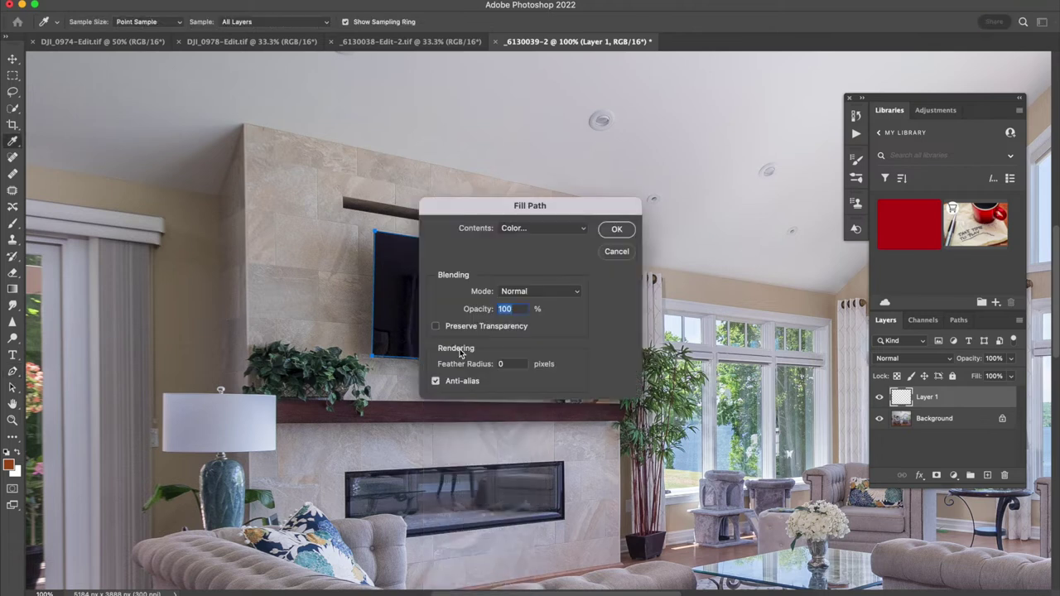
pyautogui.click(616, 229)
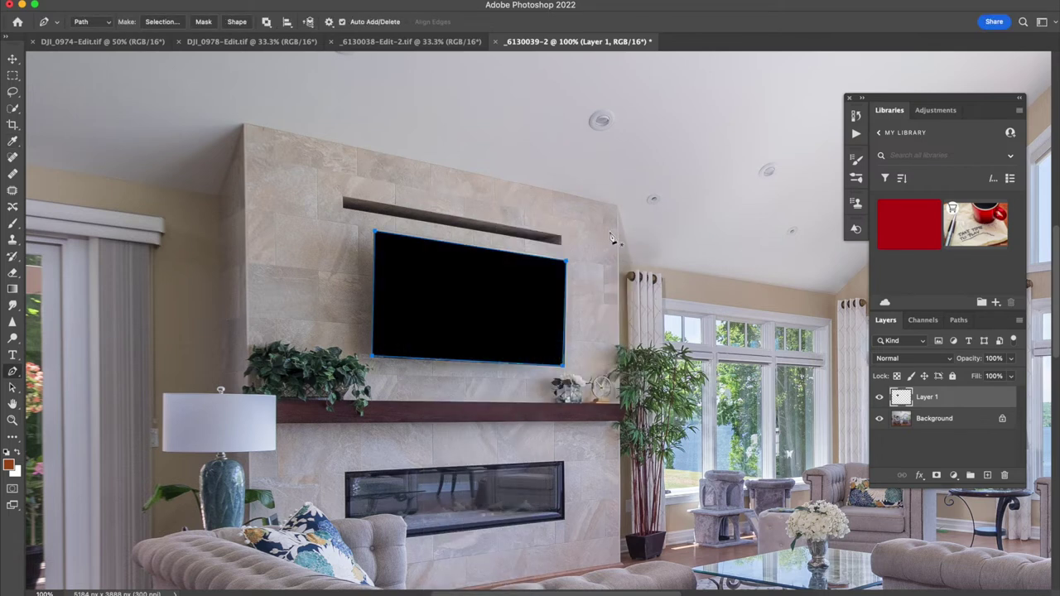
pyautogui.rightClick(517, 306)
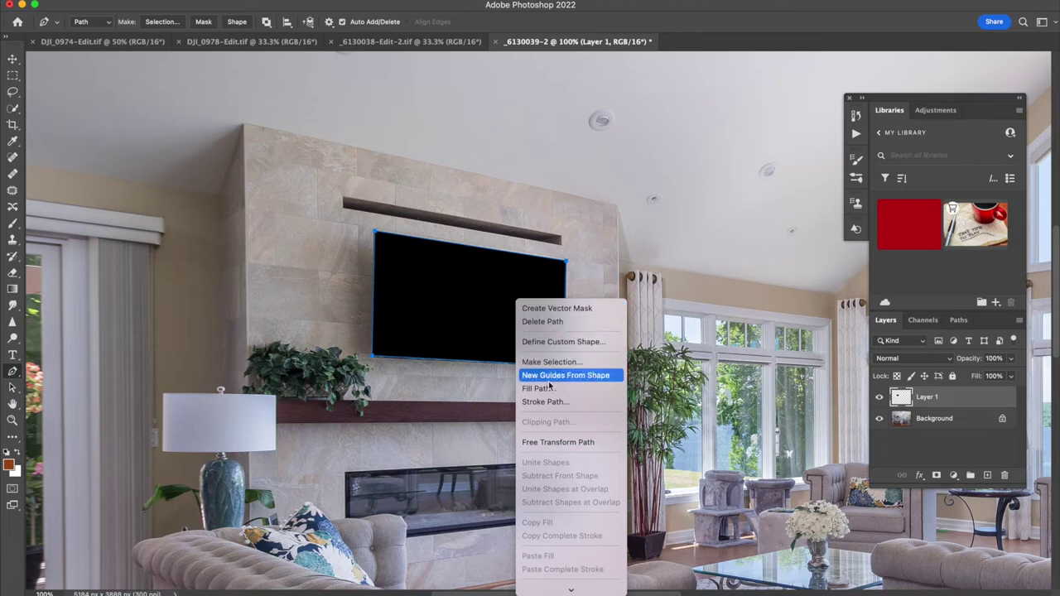
pyautogui.click(559, 323)
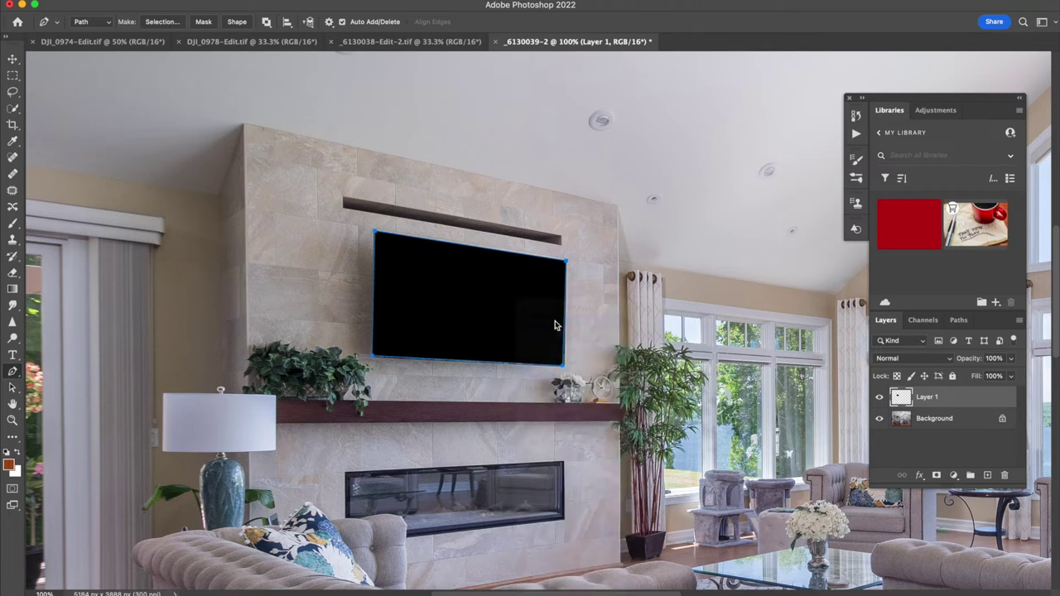
# Set Layer 1 opacity to 62%, compare the TV before and after, and fit the photo on screen
pyautogui.click(1011, 357)
pyautogui.moveTo(1012, 375); pyautogui.dragTo(989, 375)
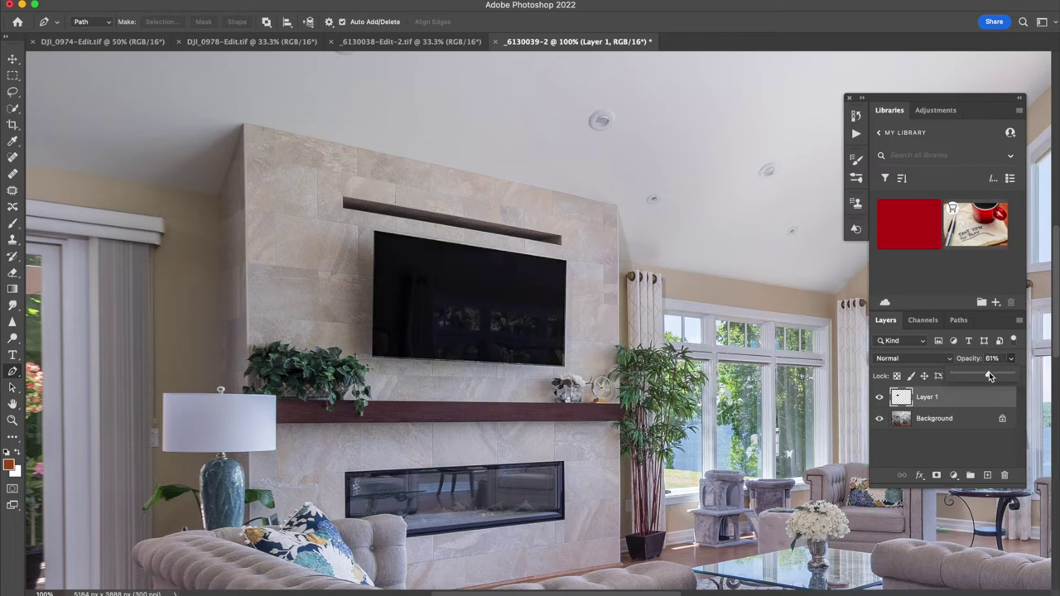
pyautogui.click(879, 397)
pyautogui.click(879, 397)
pyautogui.click(879, 397)
pyautogui.click(879, 397)
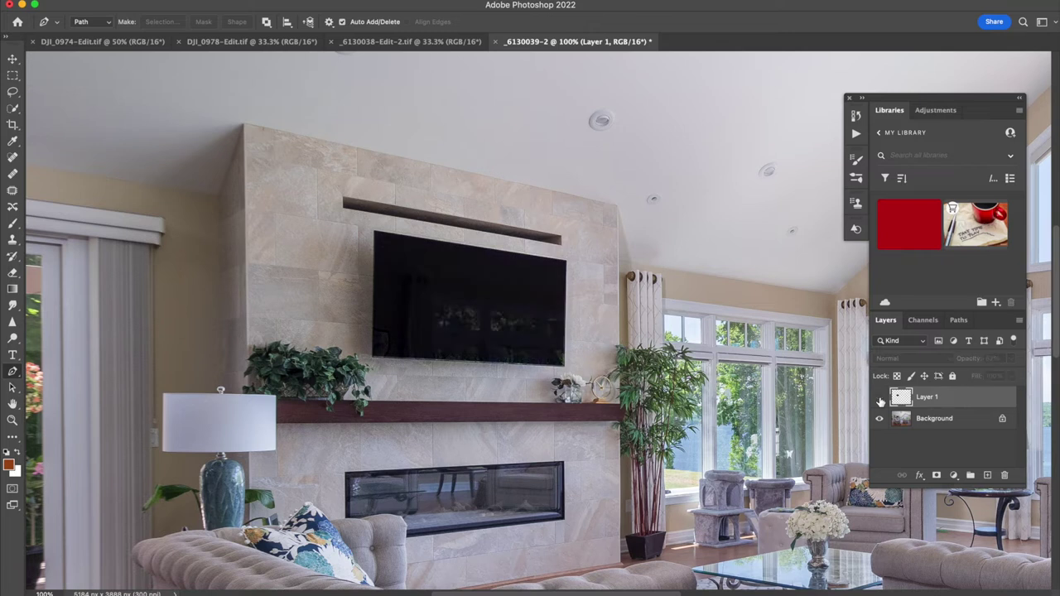
pyautogui.click(880, 398)
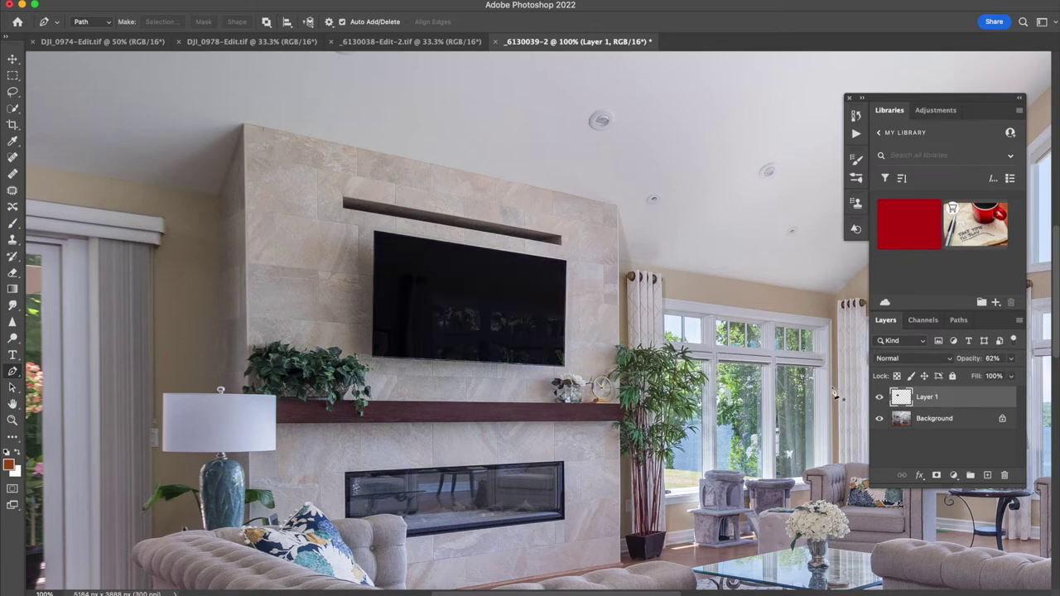
pyautogui.press('super+0')
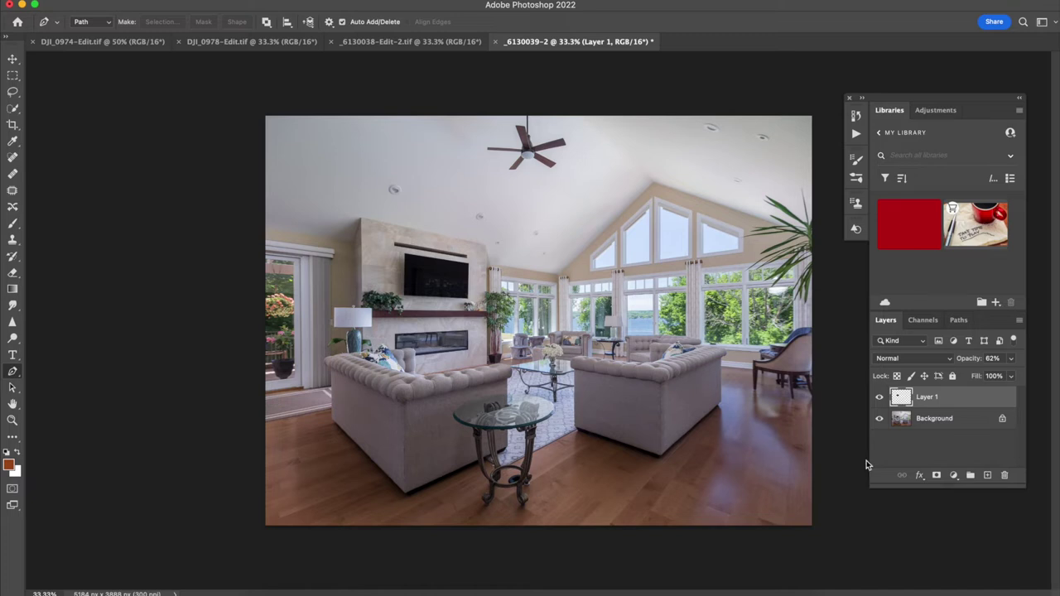
# Add a new empty Layer 2 for the flames and zoom in on the fireplace
pyautogui.click(988, 476)
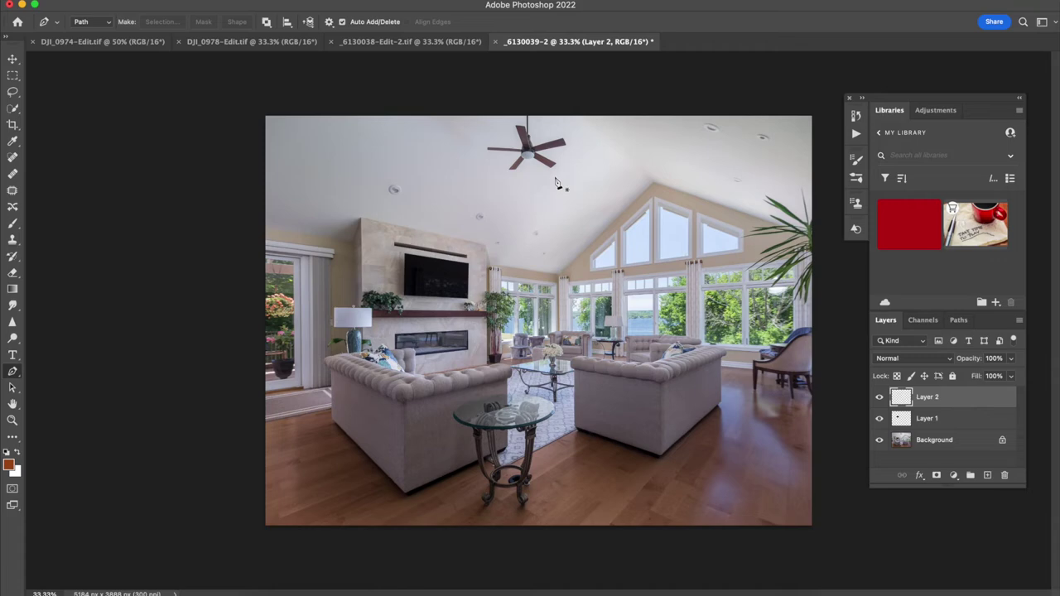
pyautogui.press('super+equal')
pyautogui.press('super+equal')
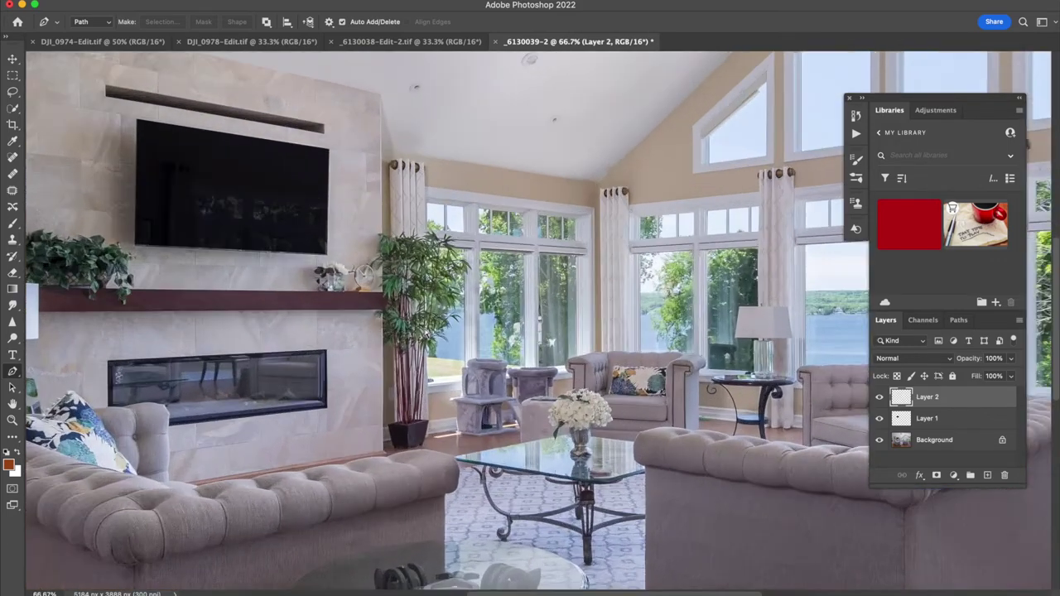
pyautogui.scroll(5, 430, 335)
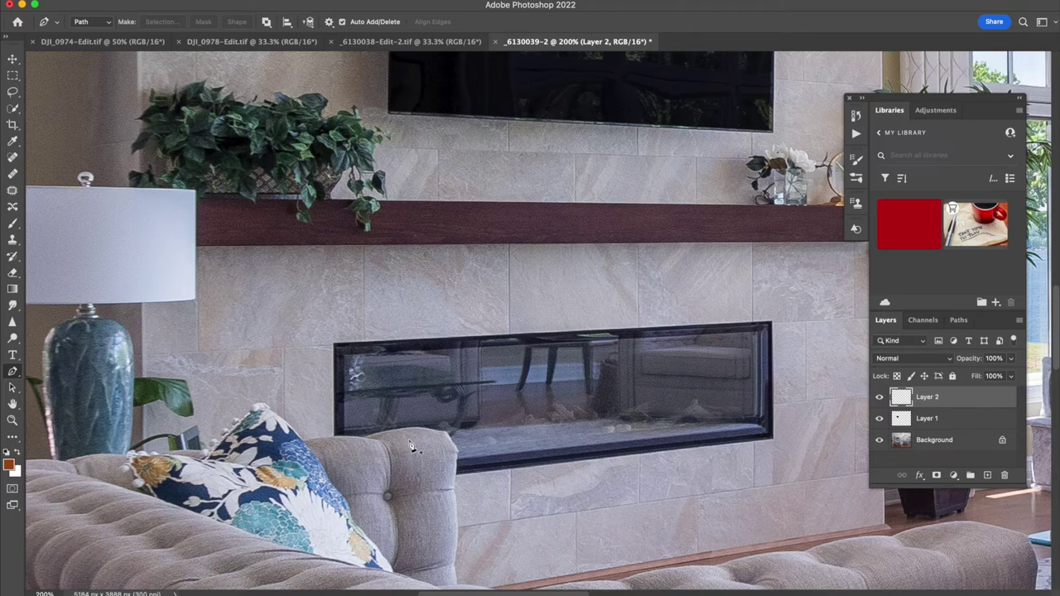
# Draw a zigzag Pen path along the bottom of the fireplace glass from left to right
pyautogui.click(407, 438)
pyautogui.click(426, 420)
pyautogui.moveTo(447, 434); pyautogui.dragTo(471, 416)
pyautogui.click(519, 411)
pyautogui.click(542, 426)
pyautogui.click(559, 404)
pyautogui.click(586, 421)
pyautogui.click(607, 403)
pyautogui.click(629, 417)
pyautogui.click(649, 398)
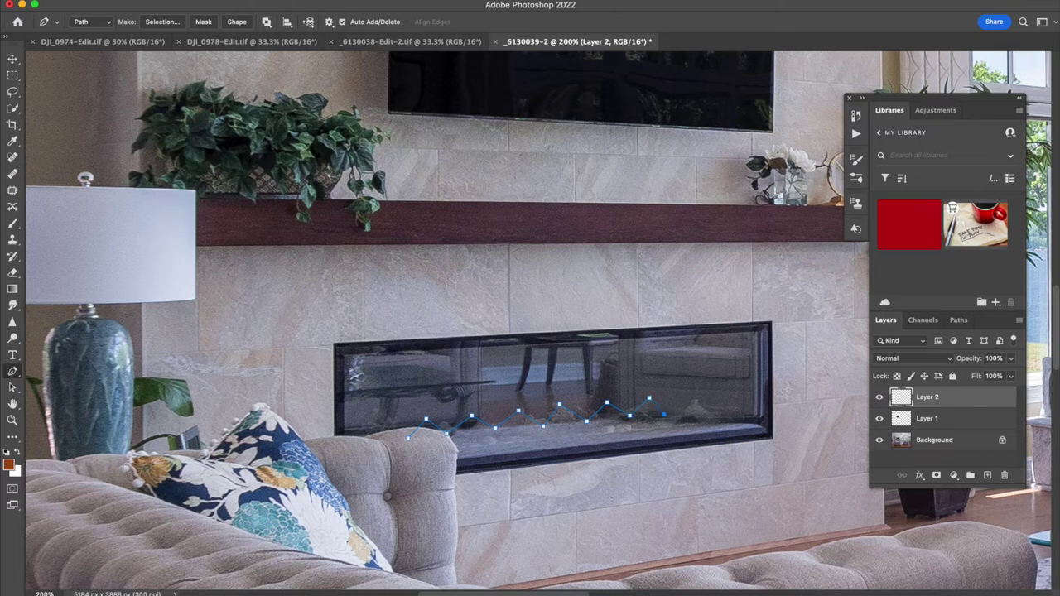
pyautogui.click(299, 0)
# Render Flame along the path, previewing types and settling on 3. Multiple Flames One Direction
pyautogui.moveTo(333, 207)
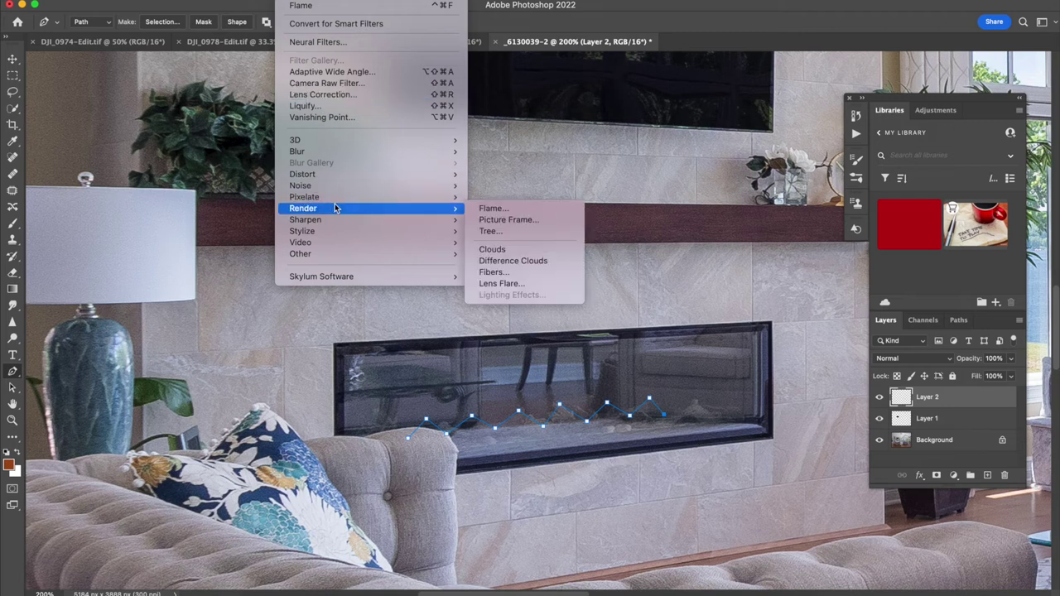
pyautogui.click(491, 209)
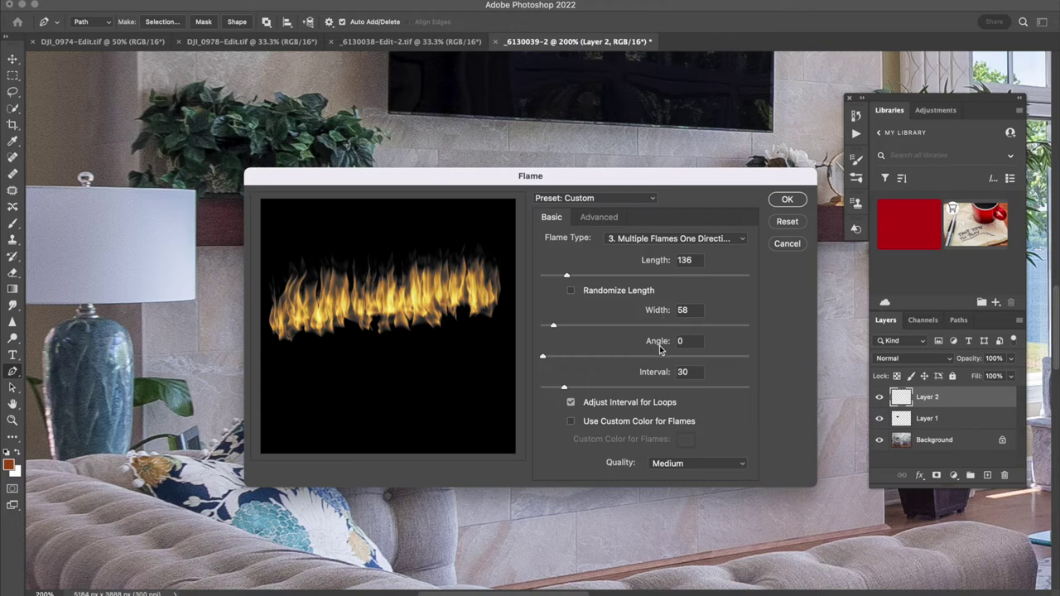
pyautogui.click(738, 240)
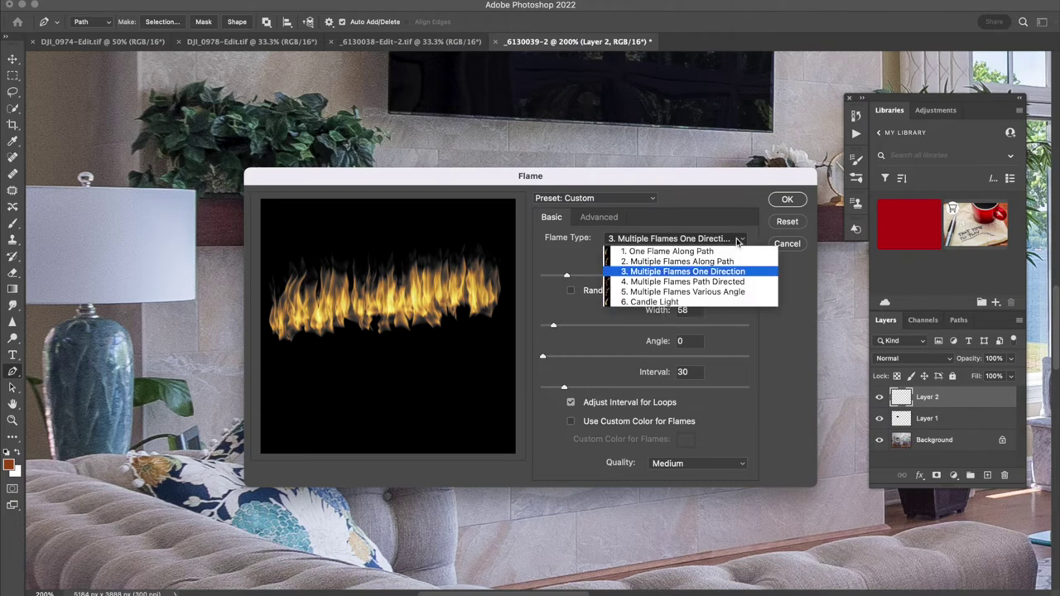
pyautogui.click(694, 282)
pyautogui.click(739, 242)
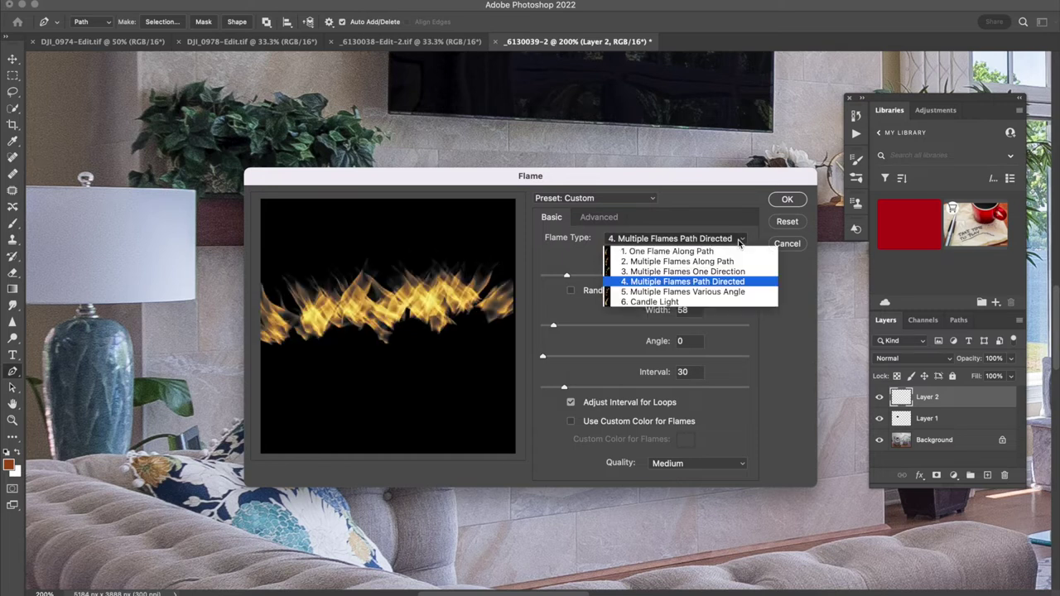
pyautogui.click(710, 252)
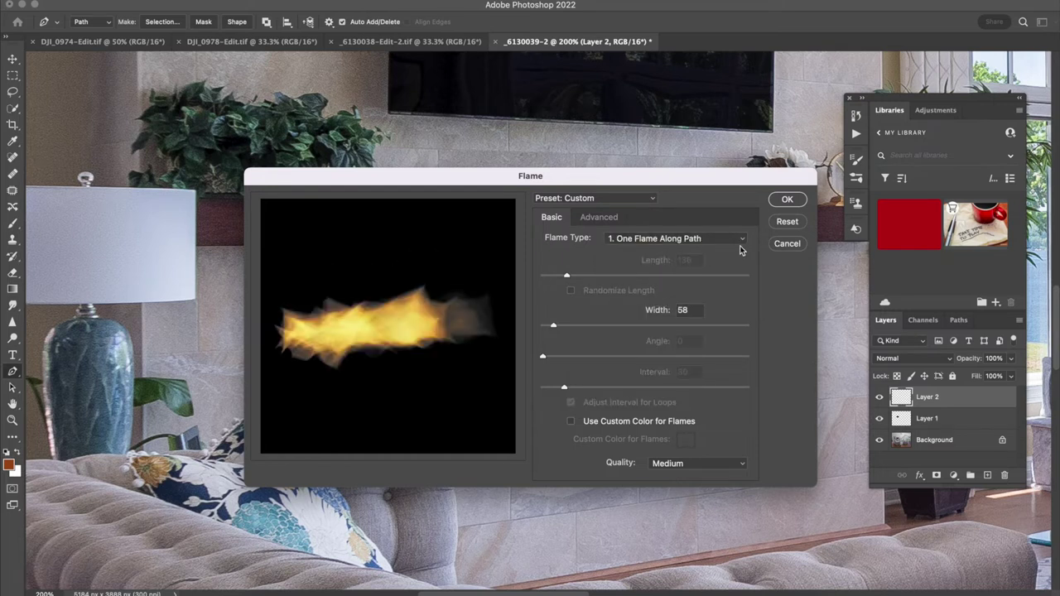
pyautogui.click(741, 239)
pyautogui.click(717, 263)
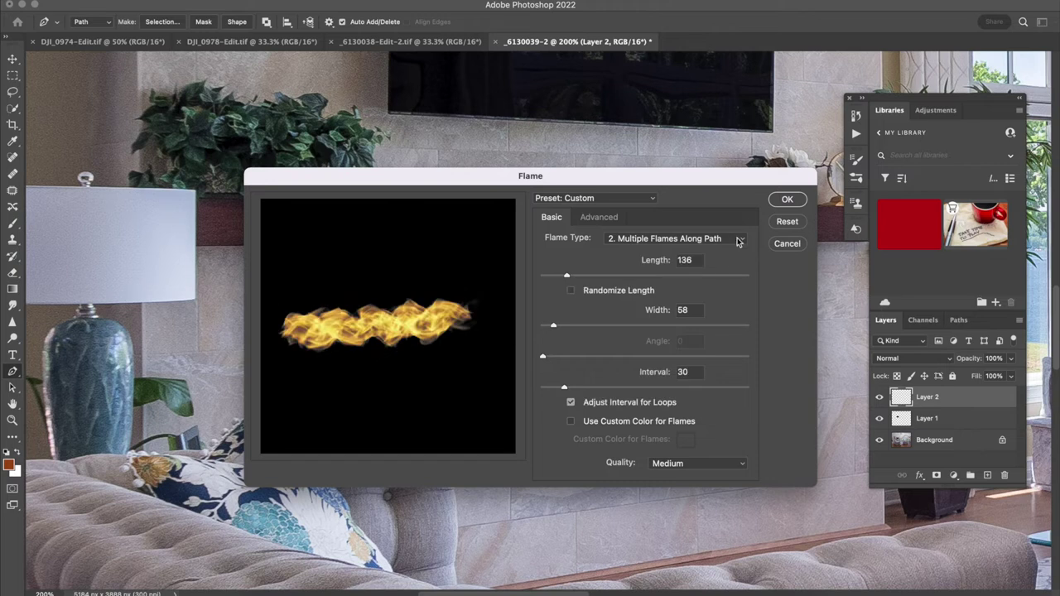
pyautogui.click(741, 239)
pyautogui.click(730, 269)
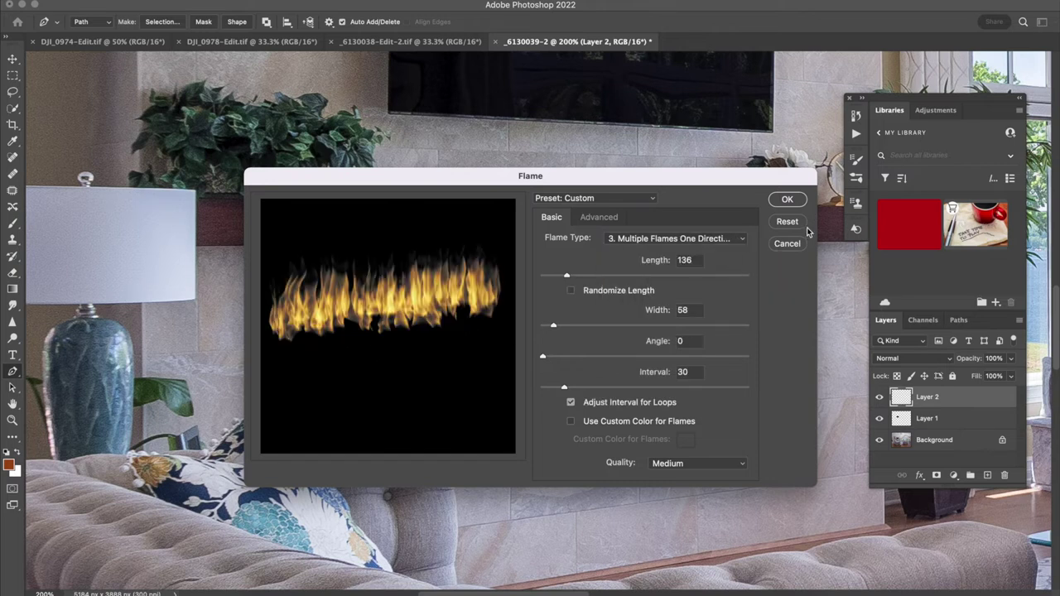
pyautogui.click(795, 200)
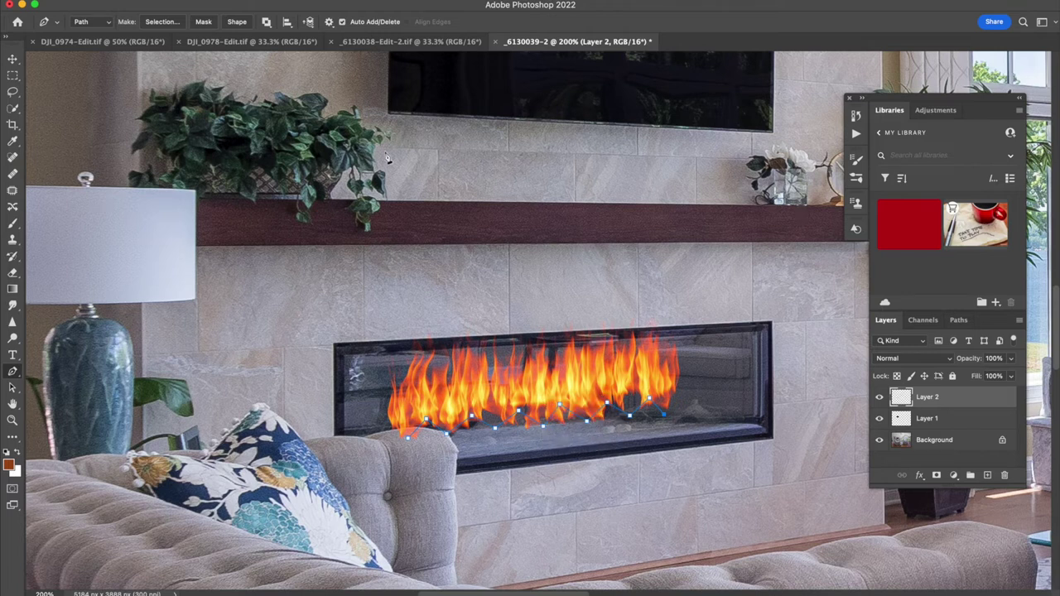
# Delete the accidental Shape 1 layer and set Layer 2's blend mode to Screen
pyautogui.click(237, 22)
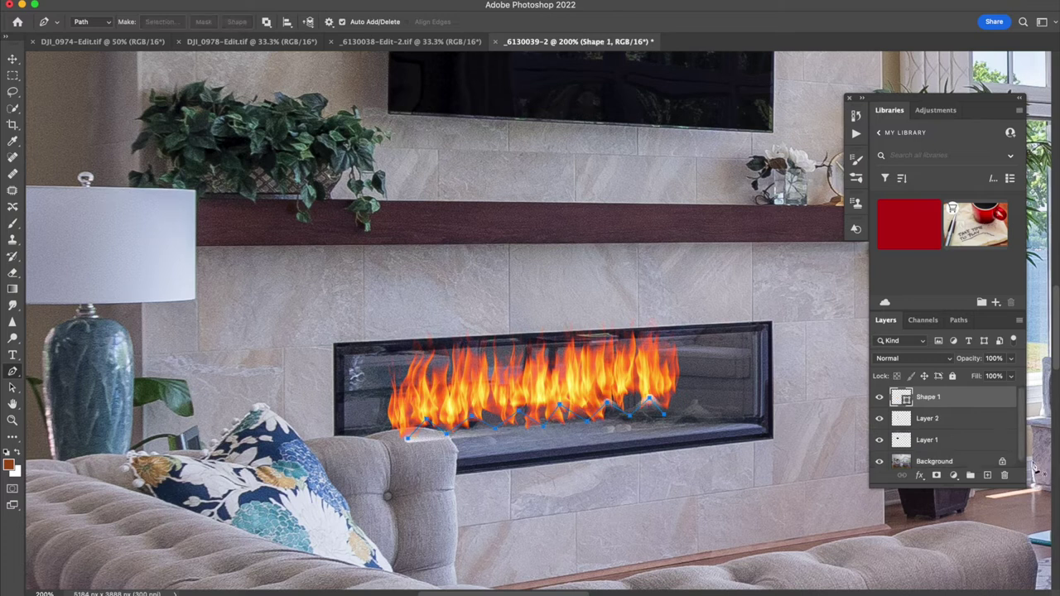
pyautogui.moveTo(967, 400); pyautogui.dragTo(1004, 475)
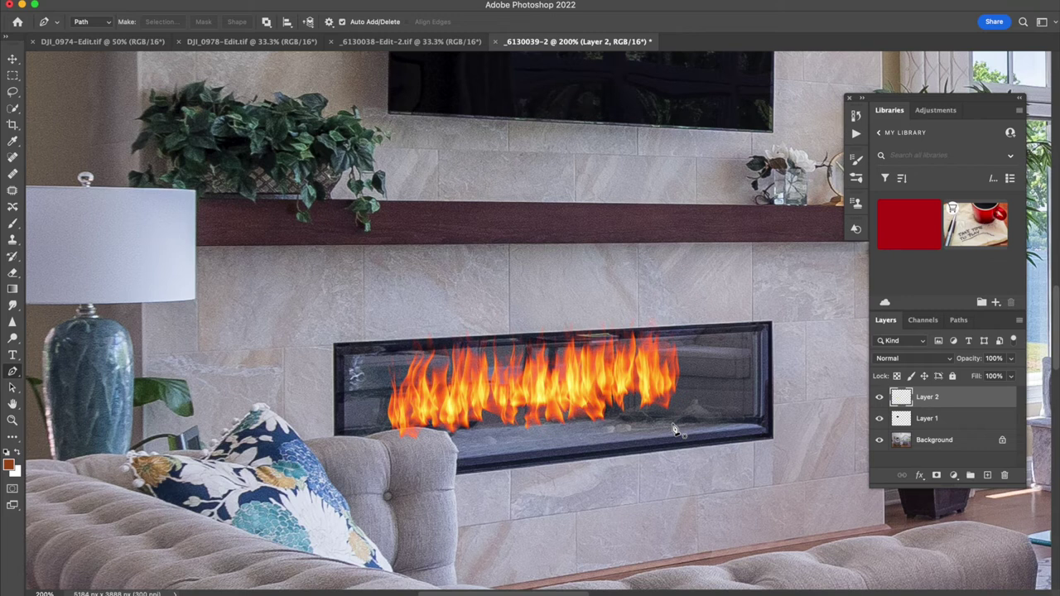
pyautogui.click(948, 359)
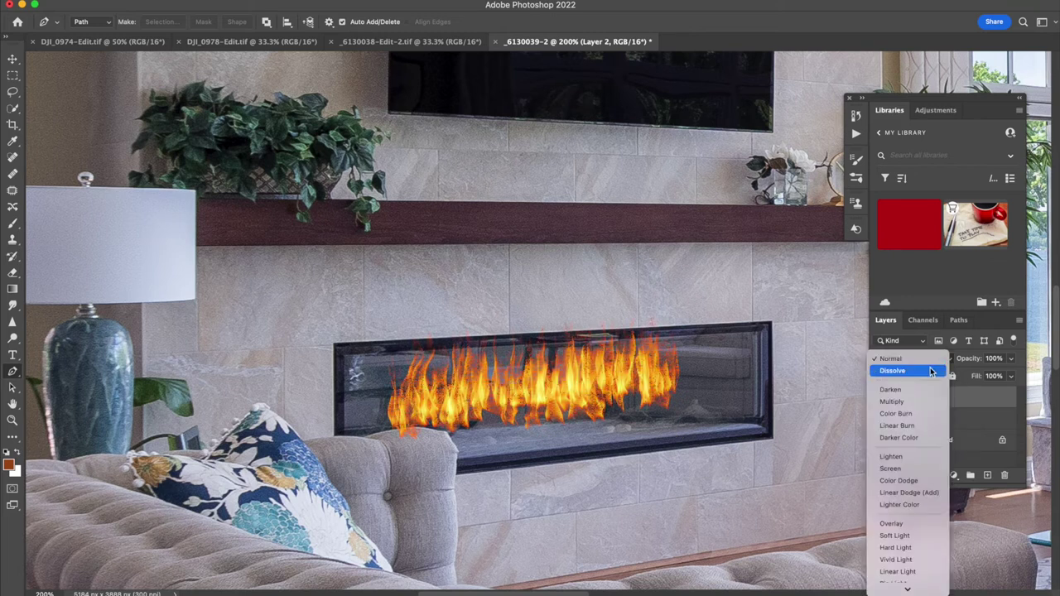
pyautogui.click(915, 470)
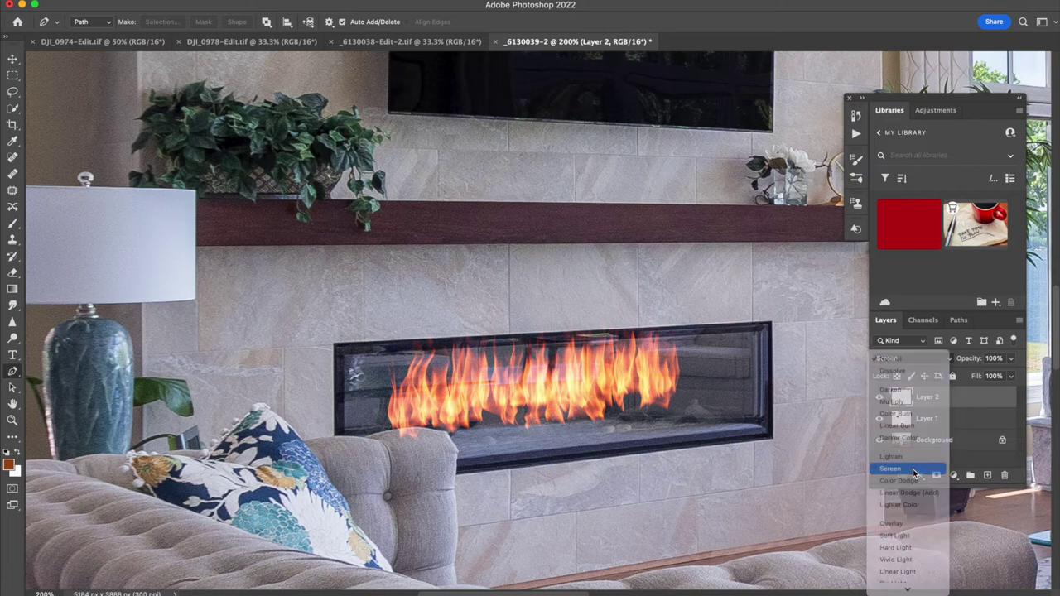
# Distort Layer 2's flames to about 114%, slightly slanted, to fill the fireplace, and commit
pyautogui.click(130, 3)
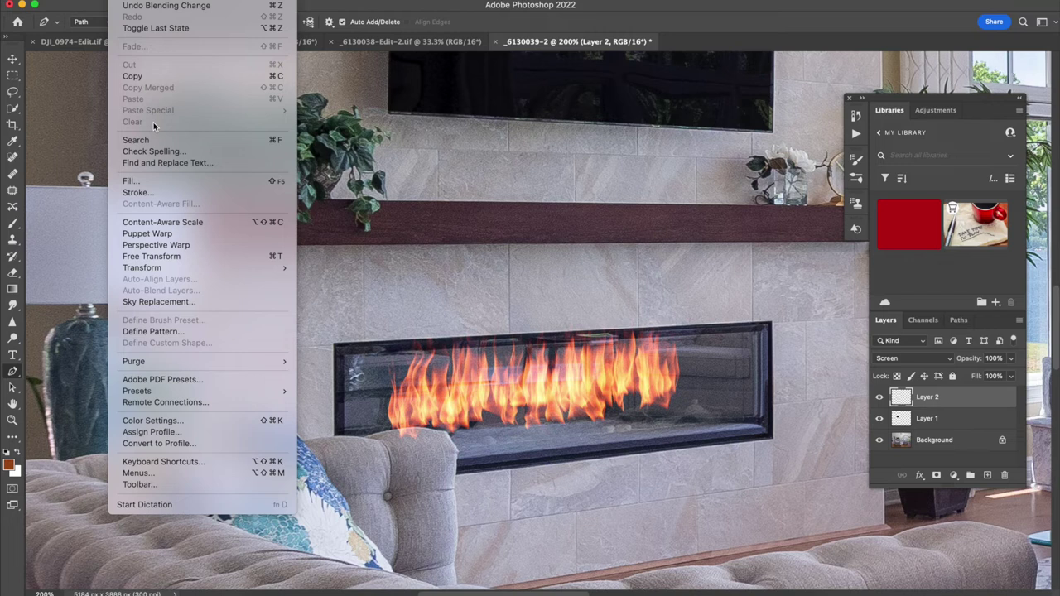
pyautogui.moveTo(163, 269)
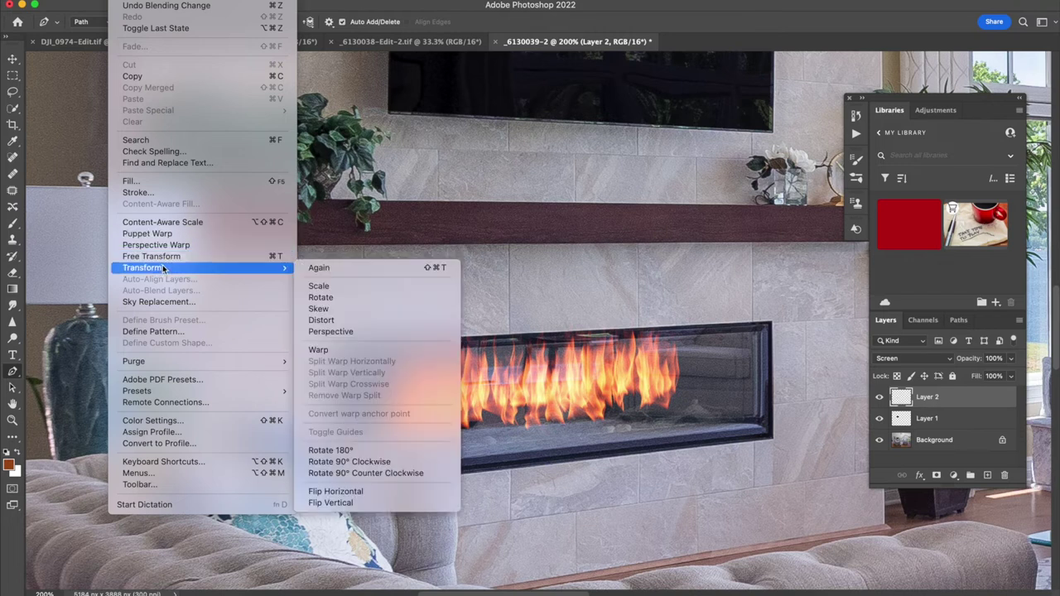
pyautogui.click(341, 321)
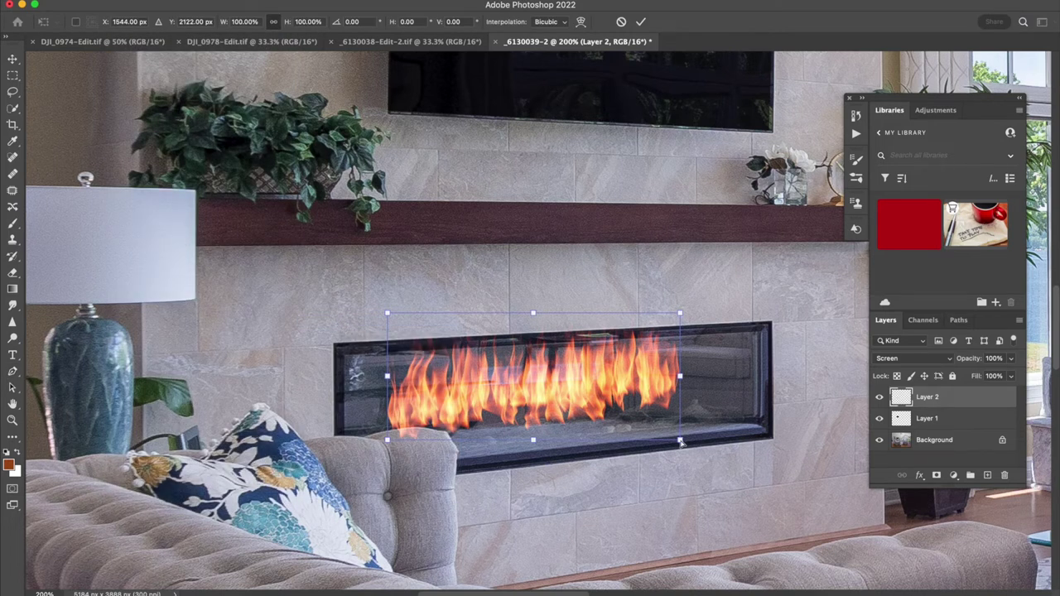
pyautogui.moveTo(680, 442); pyautogui.dragTo(684, 459)
pyautogui.moveTo(681, 387); pyautogui.dragTo(717, 386)
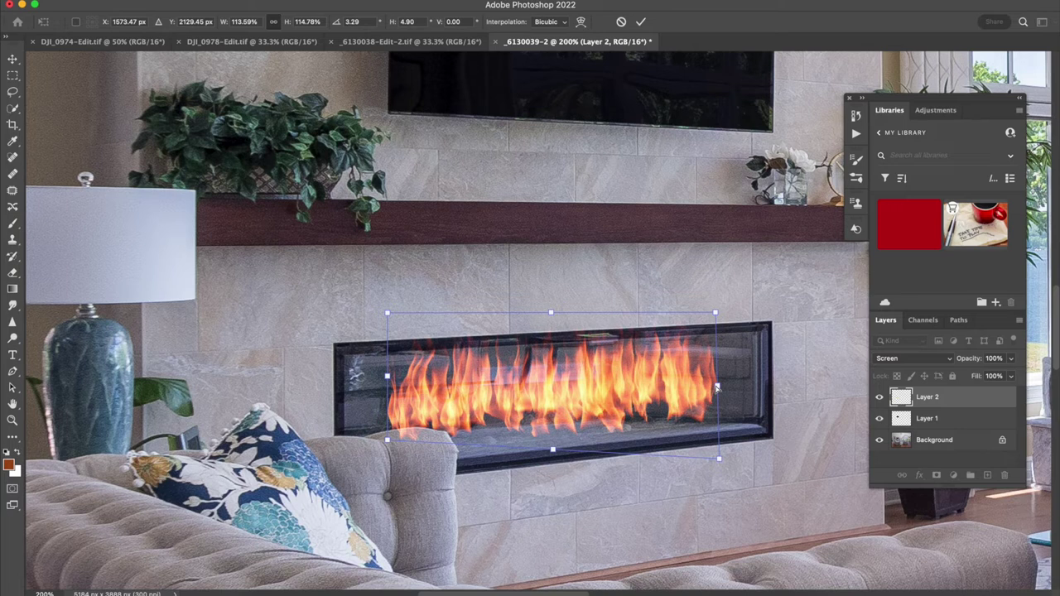
pyautogui.moveTo(539, 396); pyautogui.dragTo(536, 396)
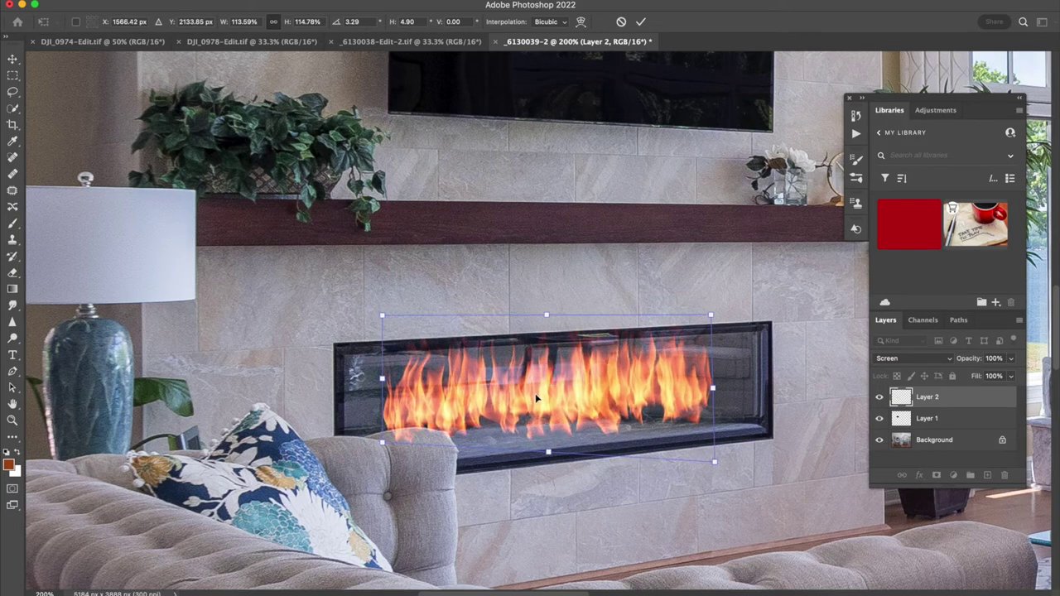
pyautogui.click(640, 22)
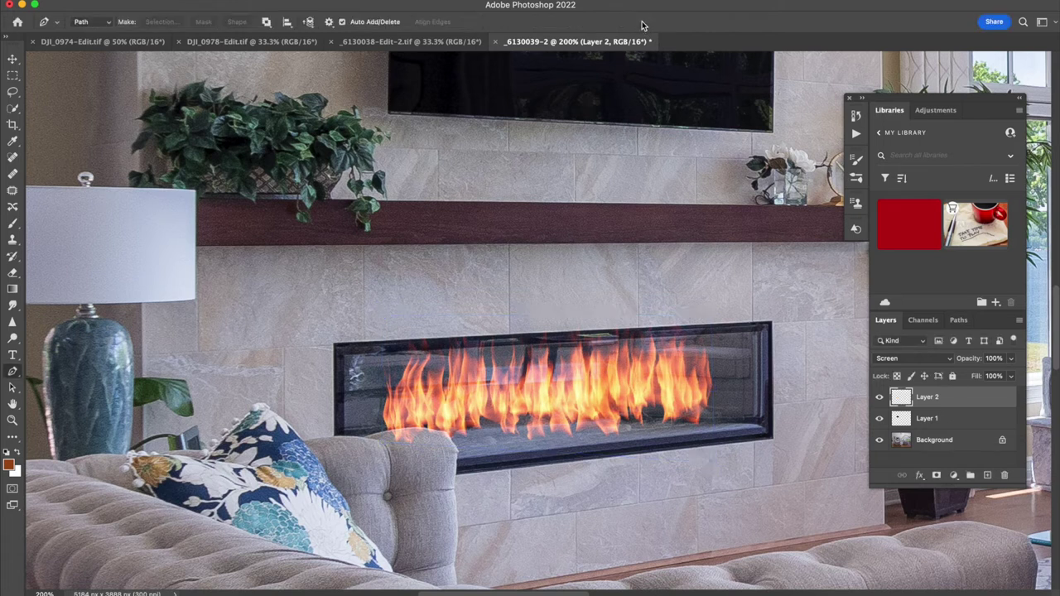
# Erase the flame tips overlapping the sofa arm and the stray flame edges along the bottom
pyautogui.click(12, 274)
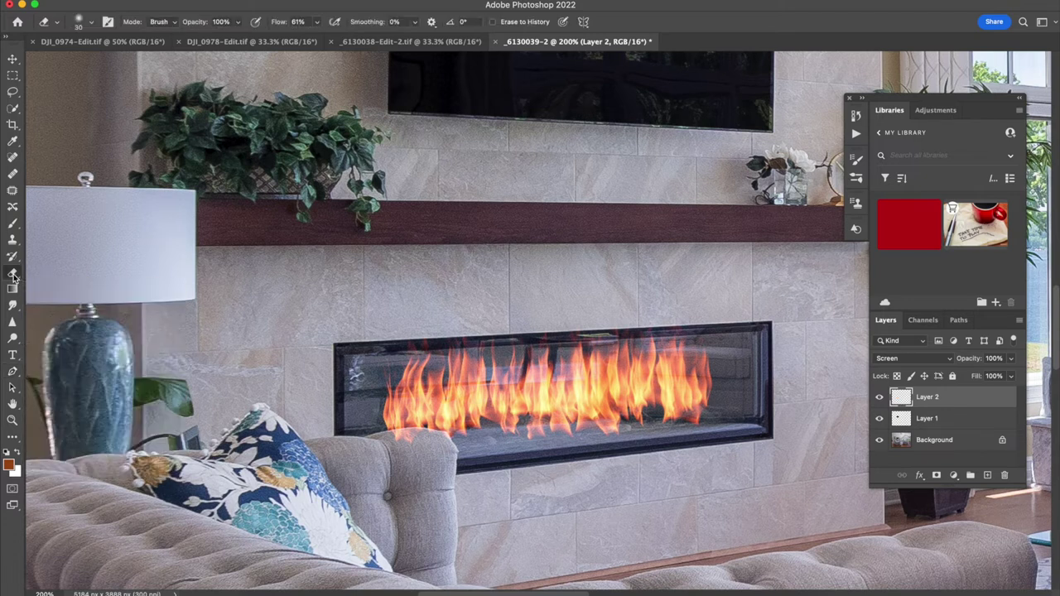
pyautogui.moveTo(418, 428); pyautogui.dragTo(398, 437)
pyautogui.moveTo(529, 433); pyautogui.dragTo(617, 422)
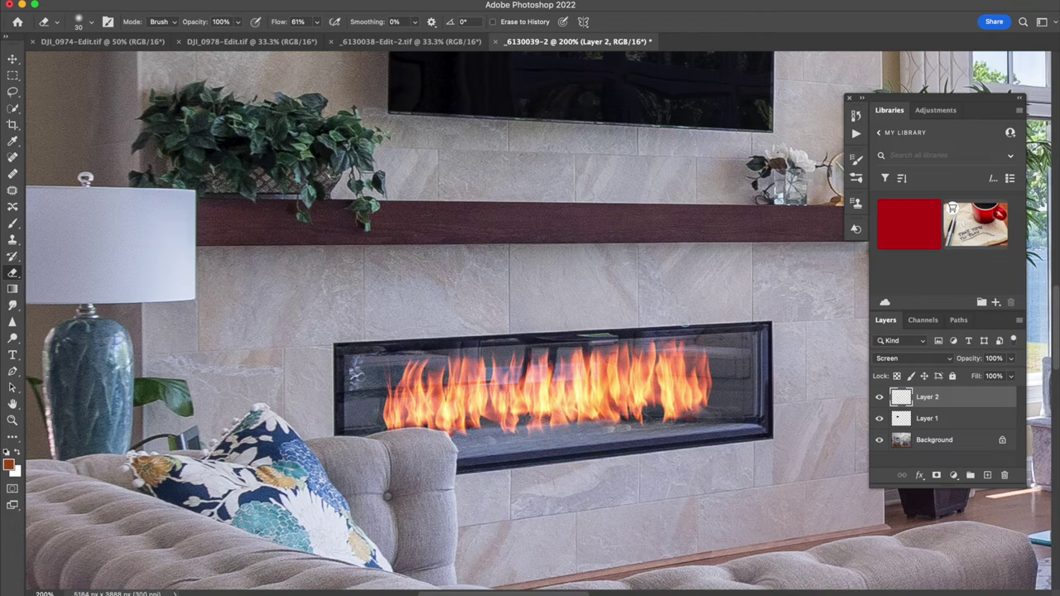
# Lower Layer 2's flame opacity to about 72% and zoom to fit the whole room
pyautogui.click(1010, 376)
pyautogui.moveTo(1003, 377); pyautogui.dragTo(1001, 376)
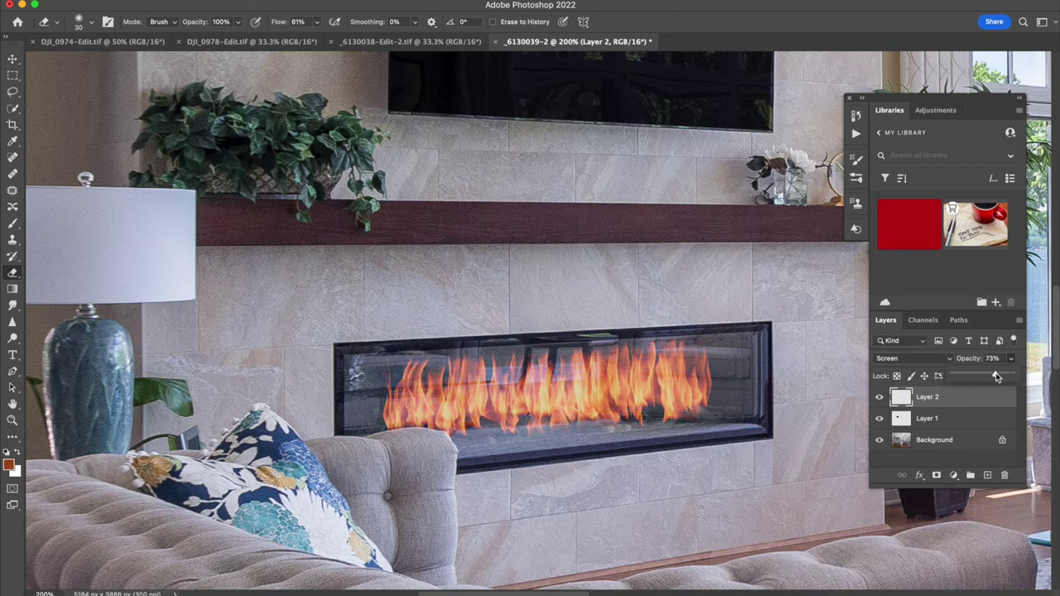
pyautogui.press('super+0')
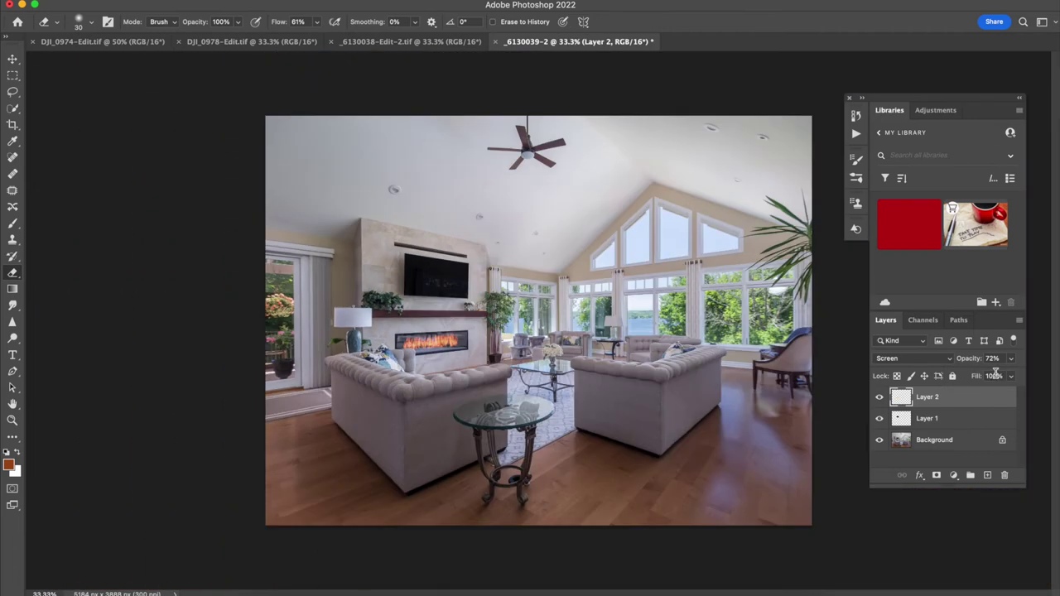
# Raise Layer 2's flame opacity back up to about 74%
pyautogui.click(1011, 358)
pyautogui.moveTo(999, 379)
pyautogui.mouseDown()
pyautogui.moveTo(1057, 375)
pyautogui.moveTo(994, 380)
pyautogui.mouseUp()
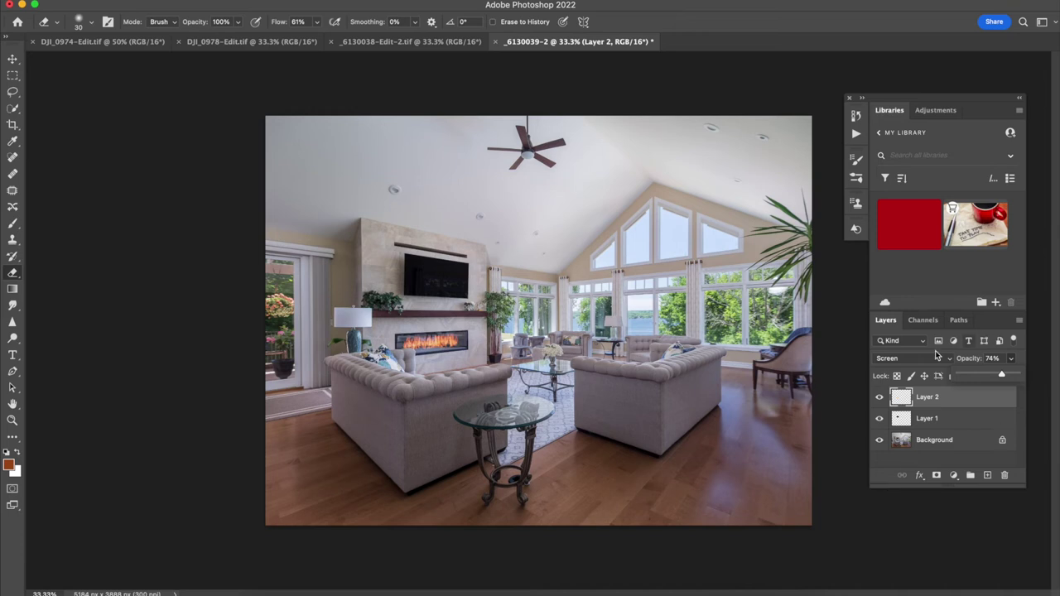
# Flatten the image, duplicate it to Layer 1, and apply Filter > Blur > Average to the duplicate
pyautogui.rightClick(967, 440)
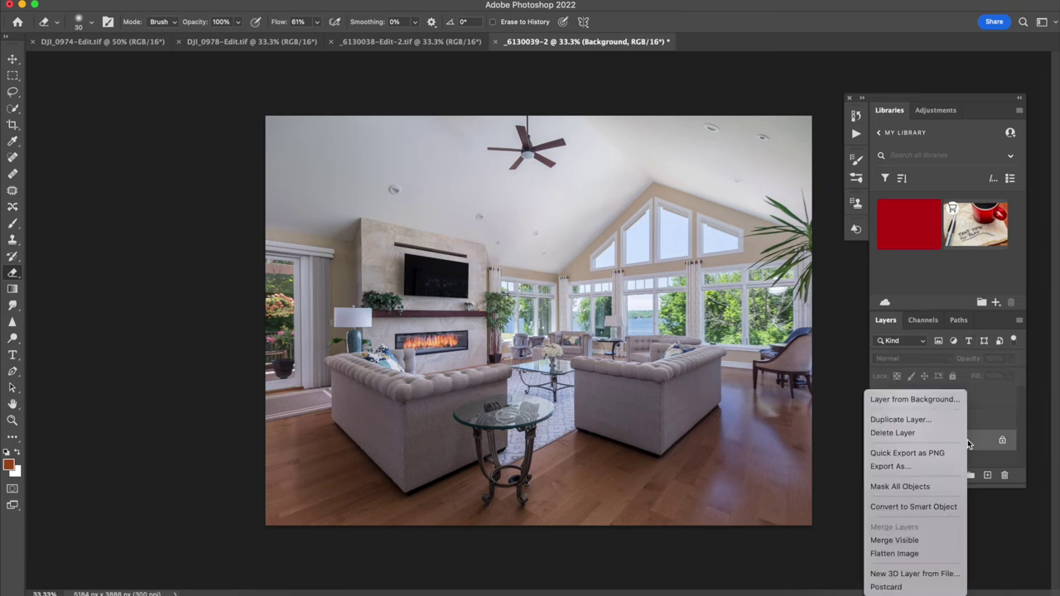
pyautogui.click(915, 554)
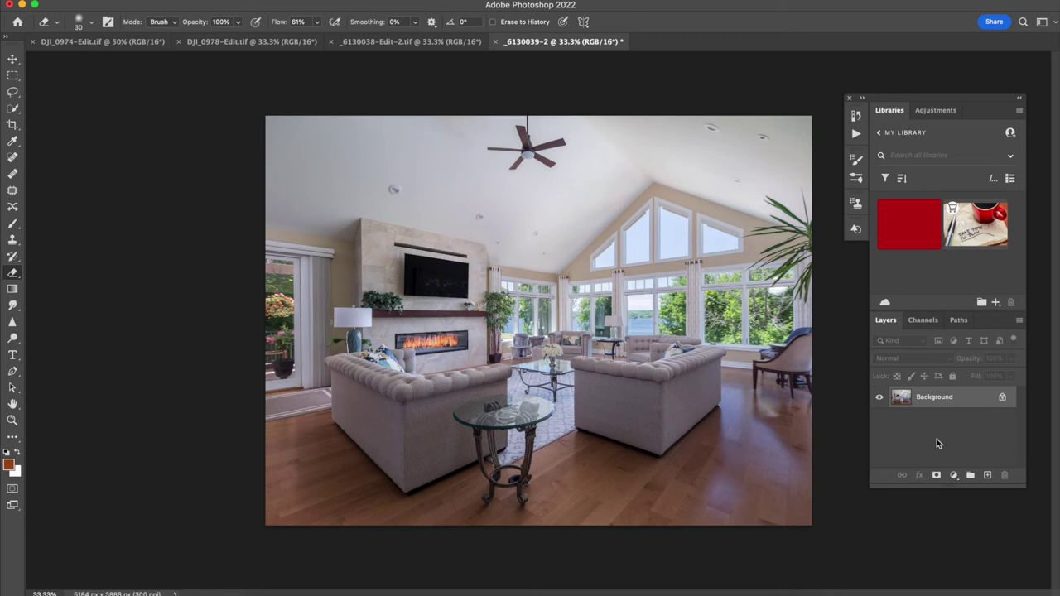
pyautogui.press('super+j')
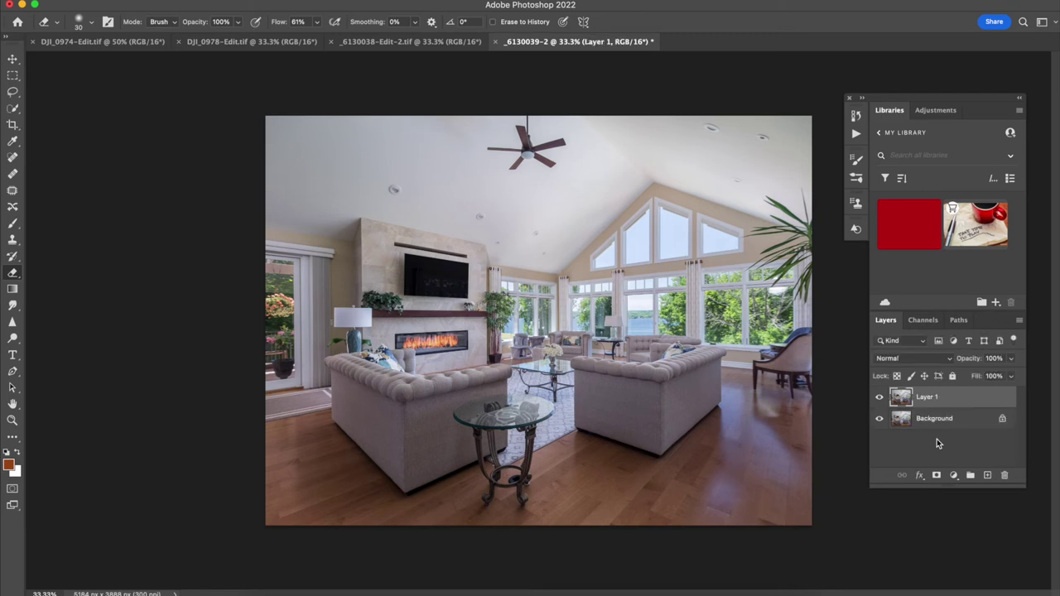
pyautogui.click(1002, 418)
pyautogui.click(969, 403)
pyautogui.click(290, 1)
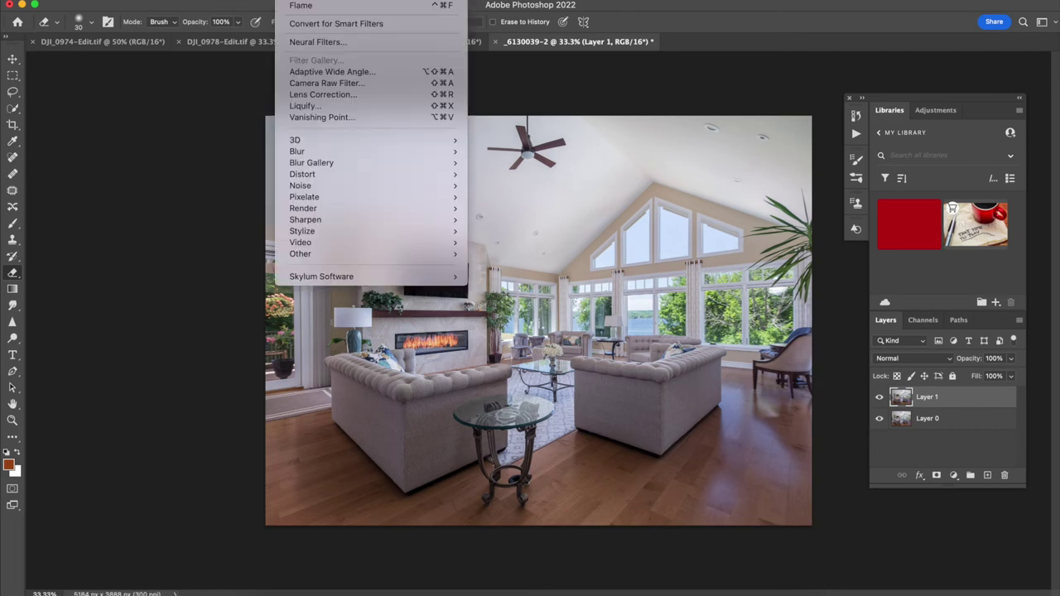
pyautogui.moveTo(417, 159)
pyautogui.click(489, 153)
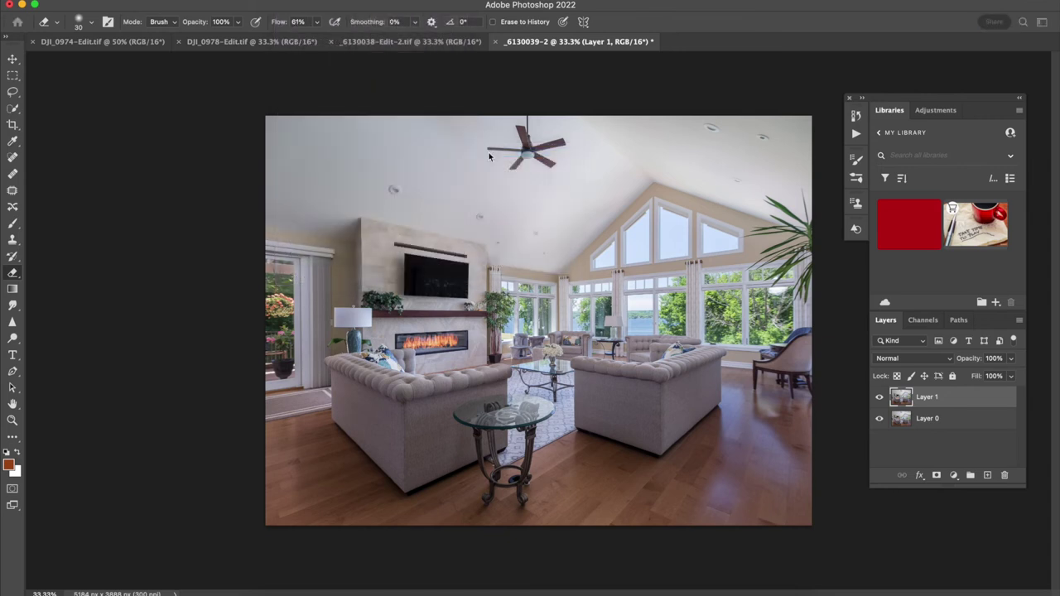
# Add a Curves adjustment layer and sample the flat grey with the gray-point eyedropper to neutralise it
pyautogui.click(953, 477)
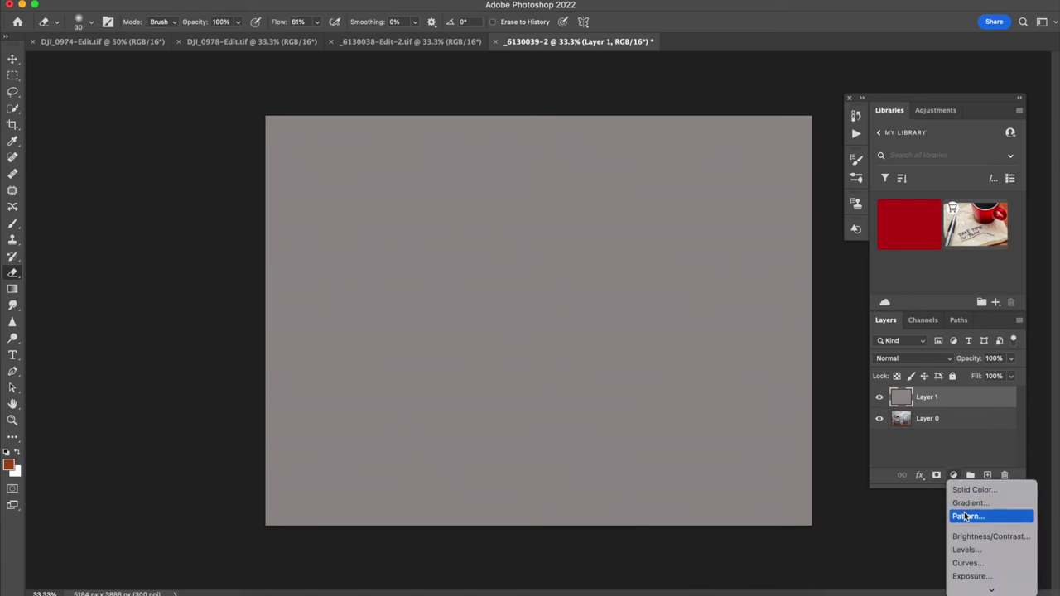
pyautogui.click(967, 563)
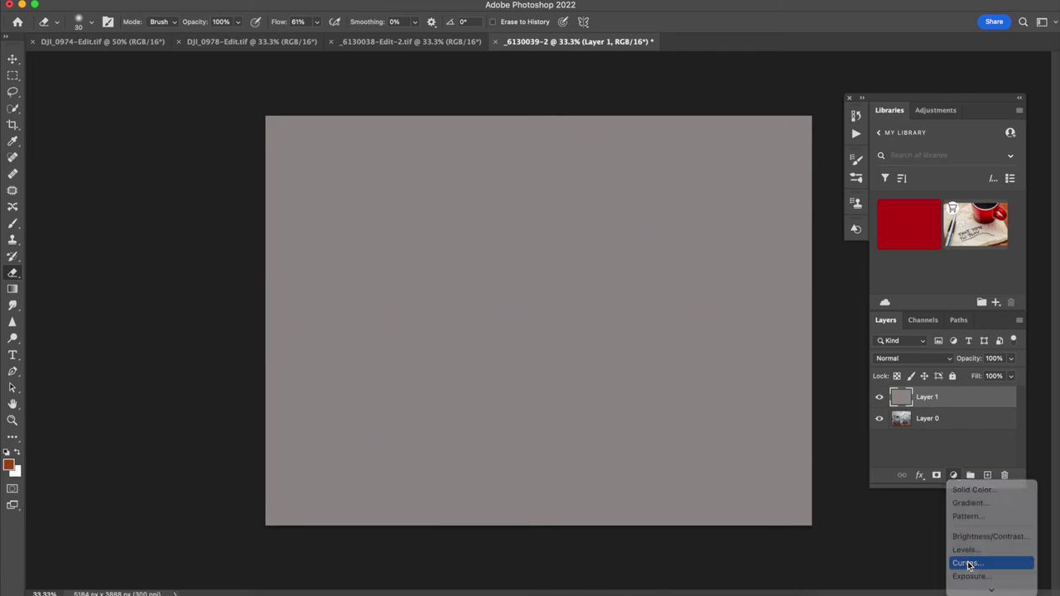
pyautogui.click(839, 250)
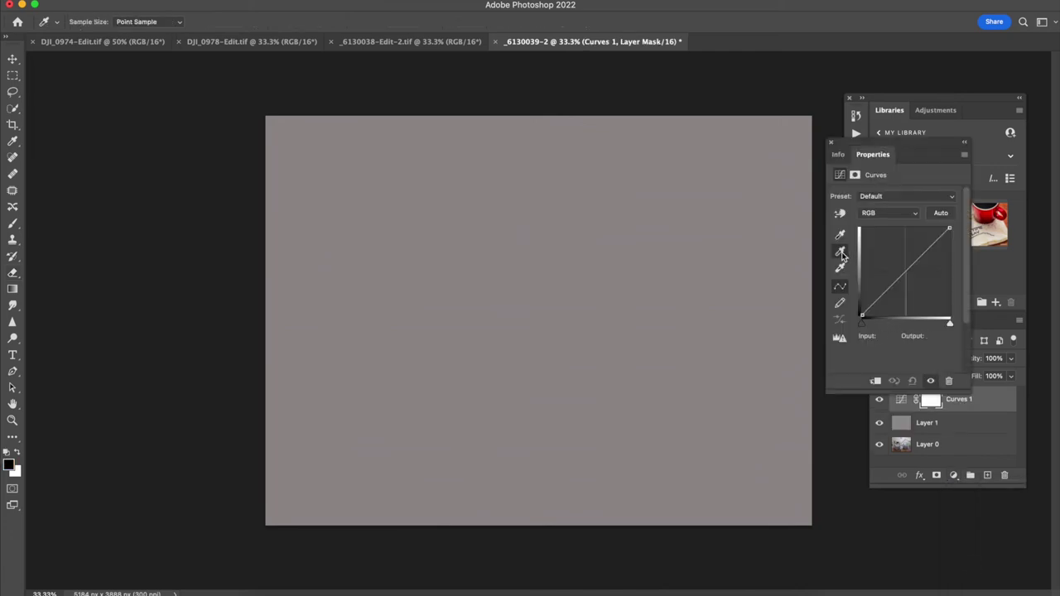
pyautogui.click(625, 259)
# Hide the flat grey layer and toggle the Curves correction to compare before and after
pyautogui.click(831, 142)
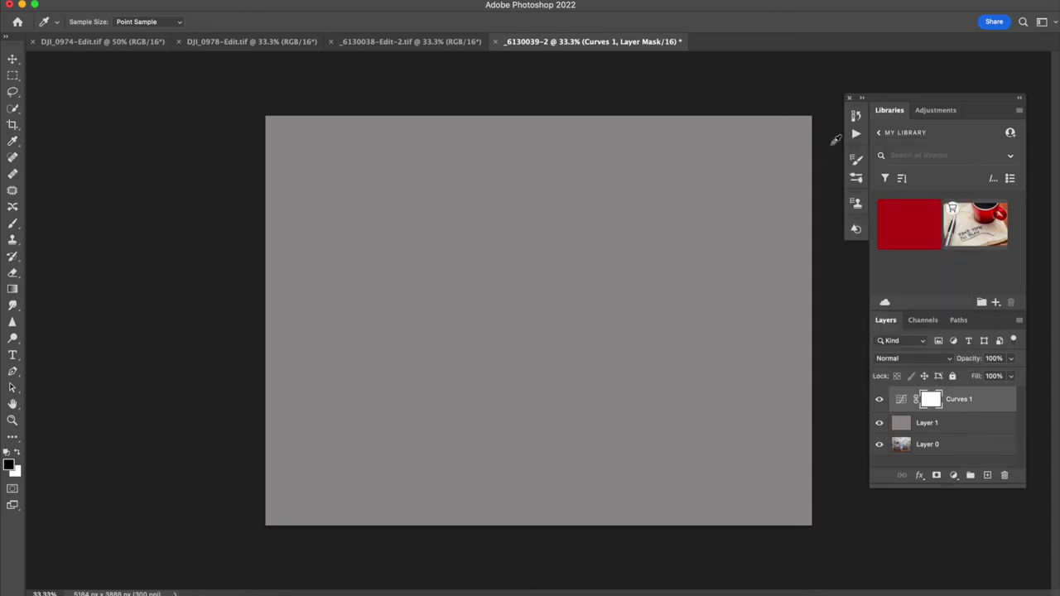
pyautogui.click(879, 423)
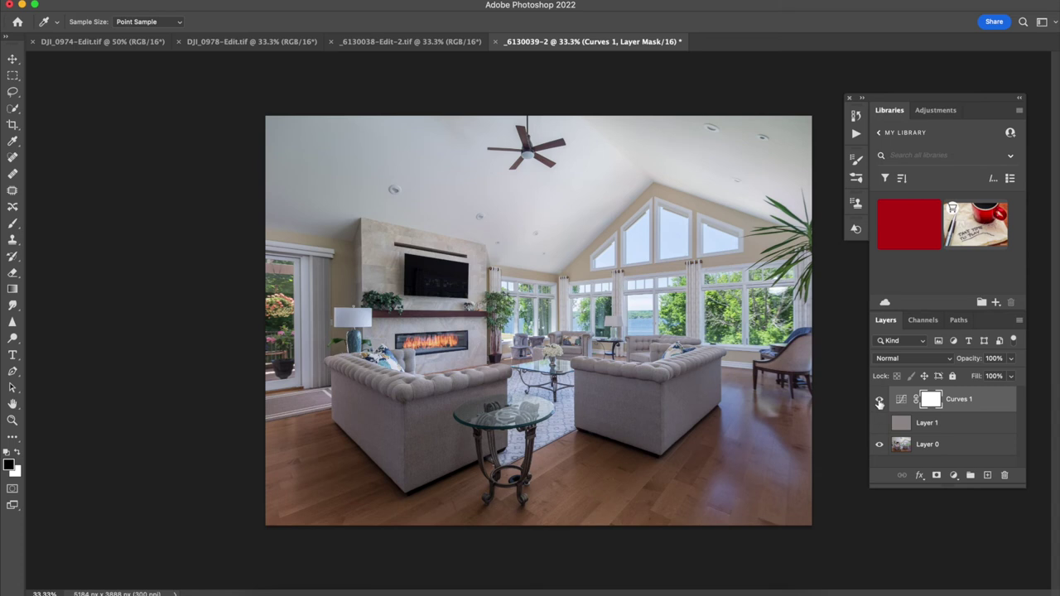
pyautogui.click(880, 401)
pyautogui.click(879, 400)
pyautogui.click(879, 402)
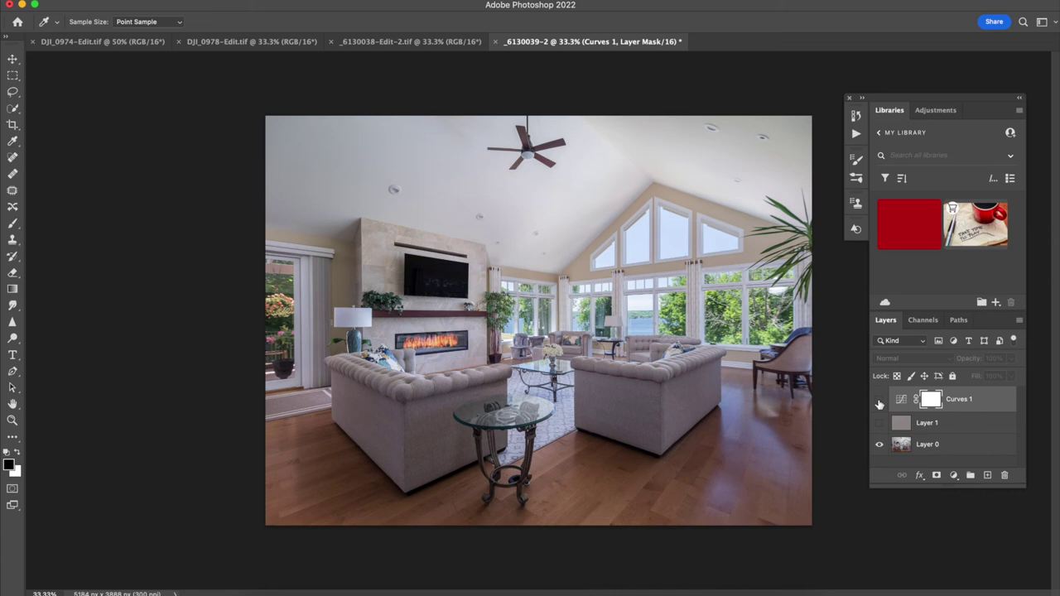
pyautogui.click(880, 401)
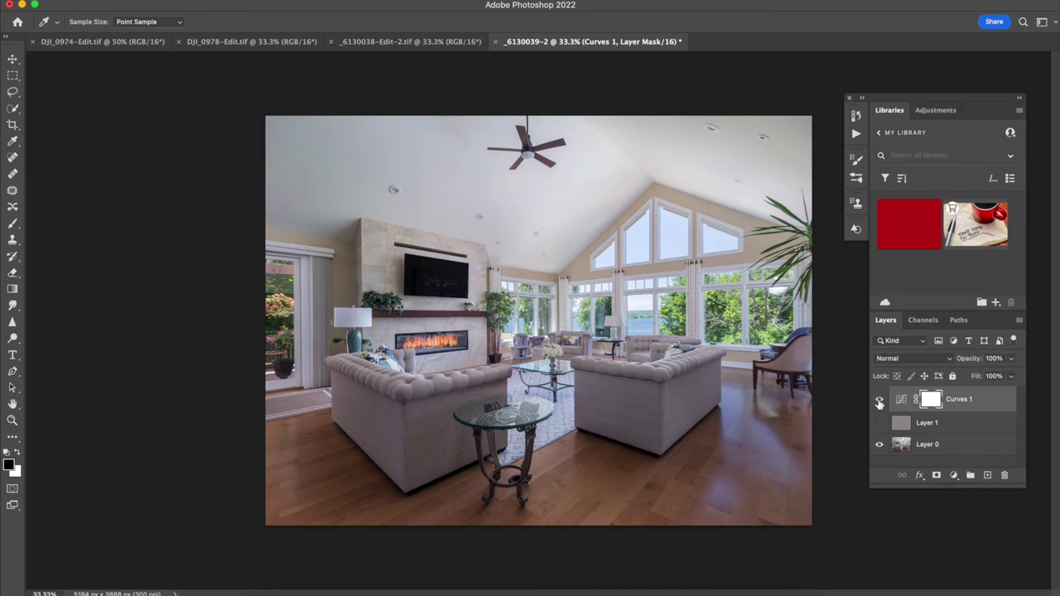
pyautogui.click(879, 402)
pyautogui.click(879, 401)
pyautogui.click(879, 402)
# Flatten to one Background layer, discarding hidden layers, and save as _6130038-Edit-3.tif
pyautogui.rightClick(973, 449)
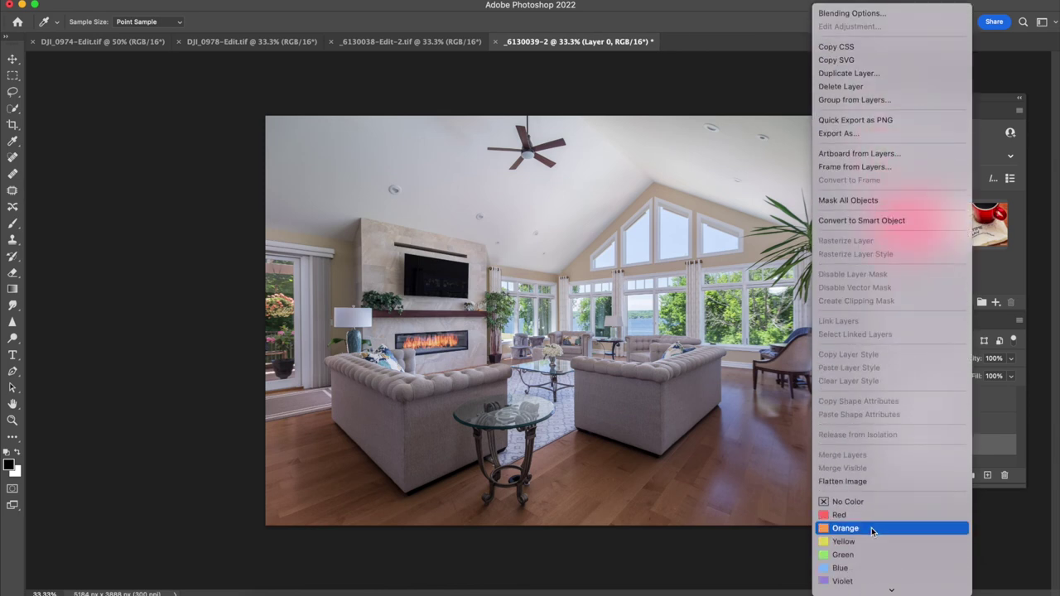
pyautogui.scroll(-2, 868, 527)
pyautogui.click(864, 438)
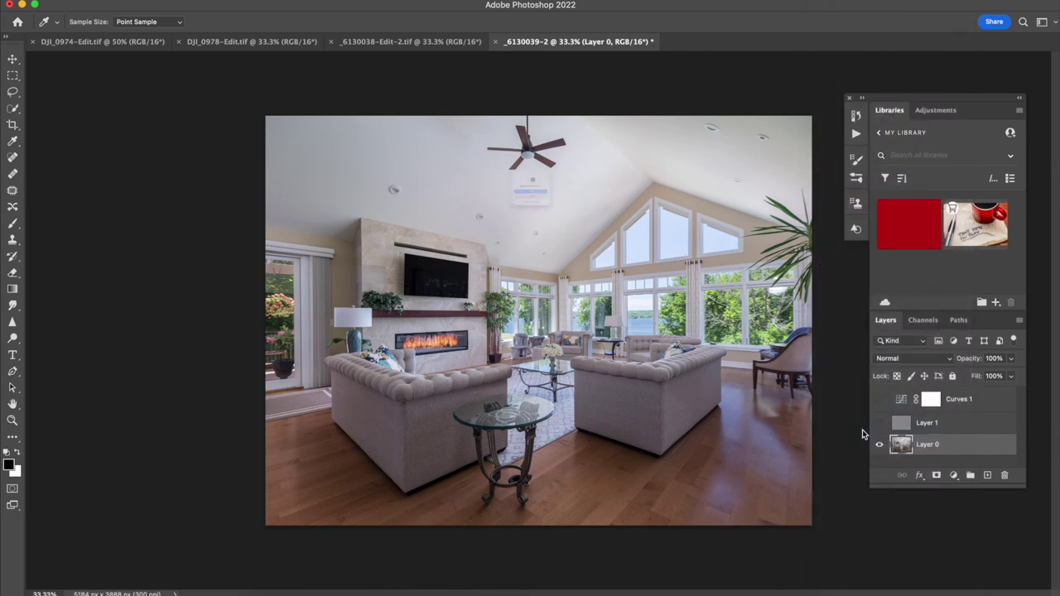
pyautogui.click(484, 204)
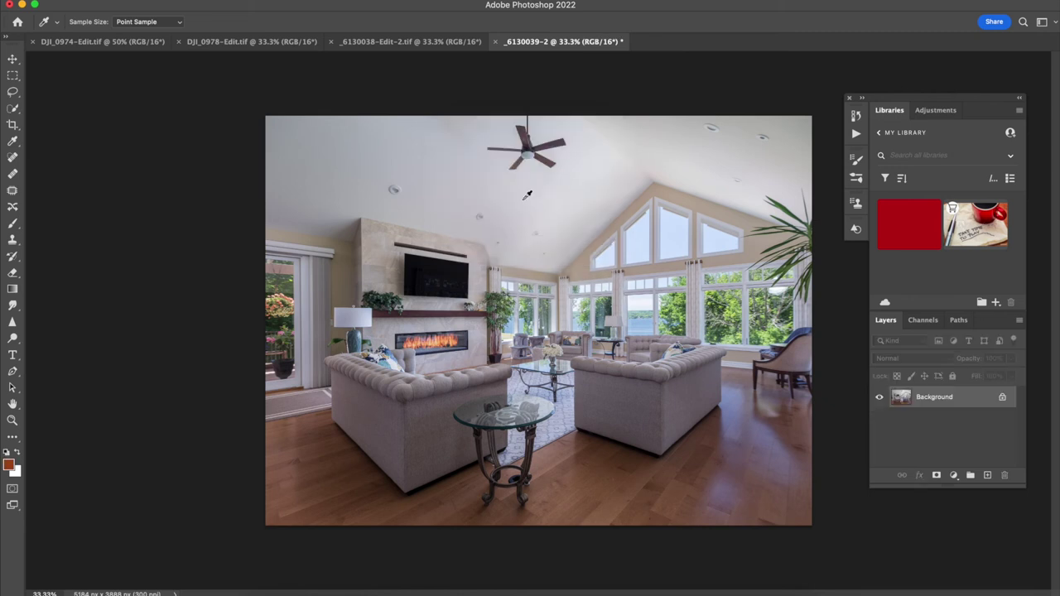
pyautogui.press('super+s')
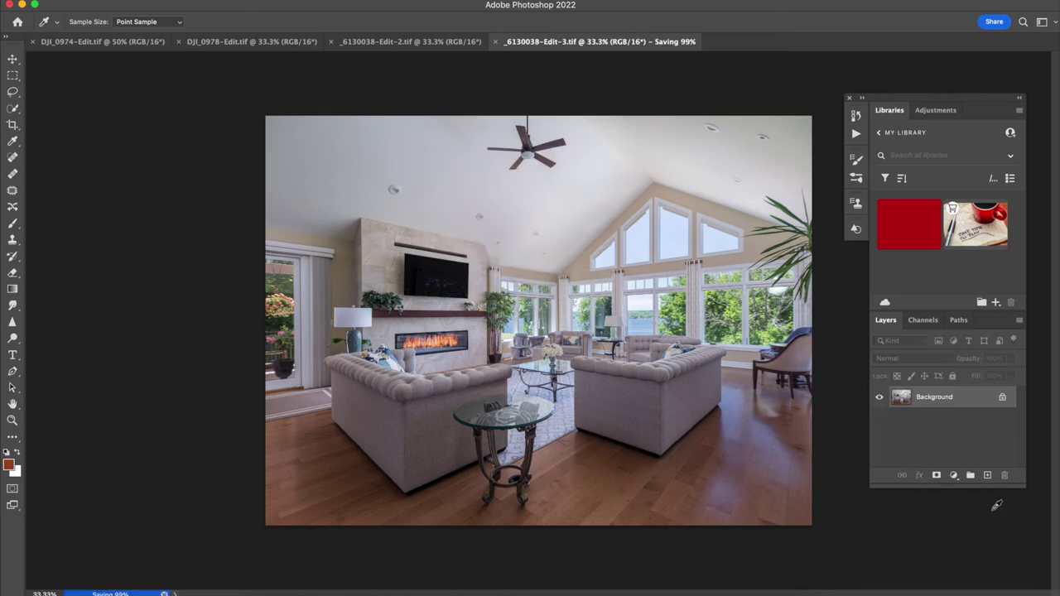
# In Lightroom Classic, apply the Interior FINAL preset and lower Exposure to +0.32
pyautogui.click(521, 592)
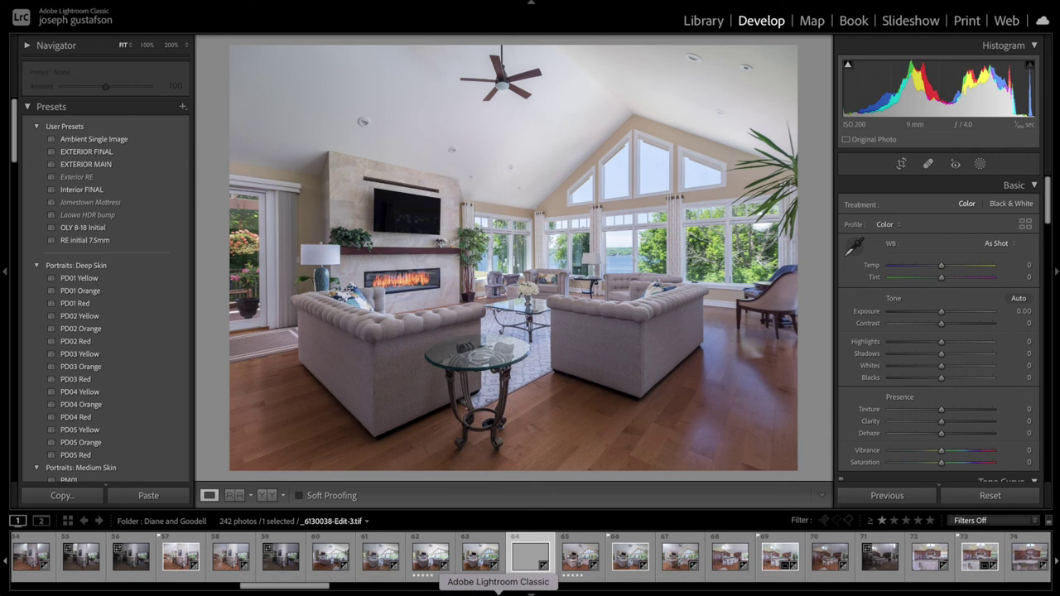
pyautogui.click(83, 193)
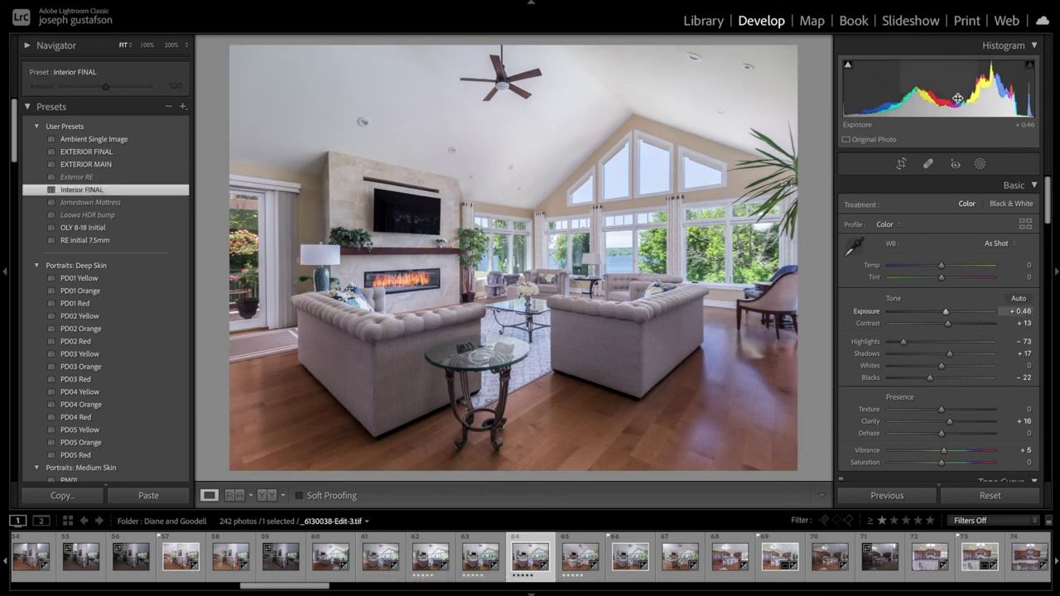
pyautogui.moveTo(962, 98); pyautogui.dragTo(956, 97)
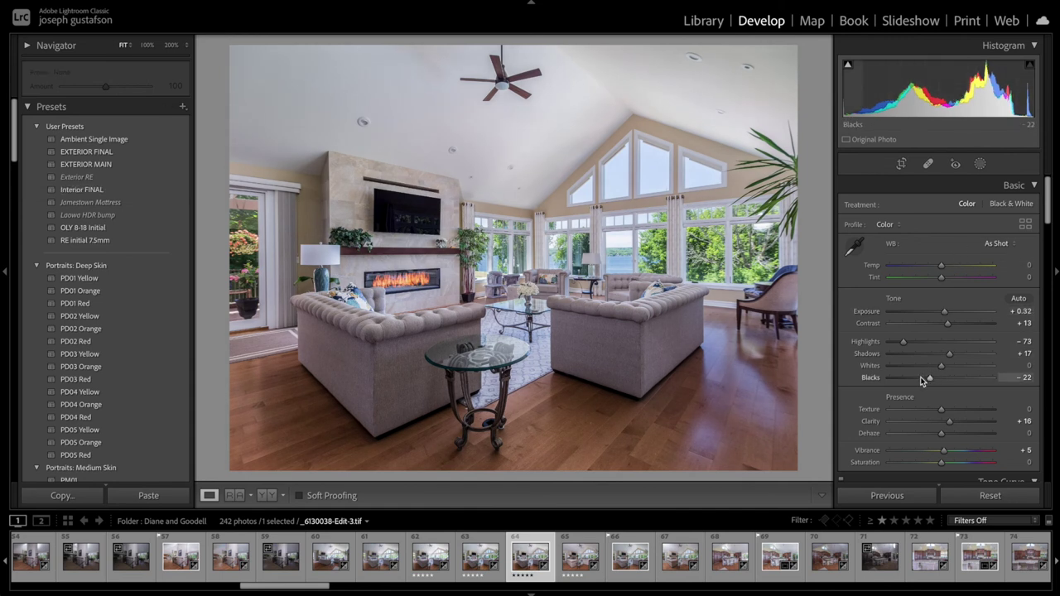
# Adjust Blacks to -19 with shadow clipping shown
pyautogui.moveTo(922, 377); pyautogui.dragTo(917, 378)
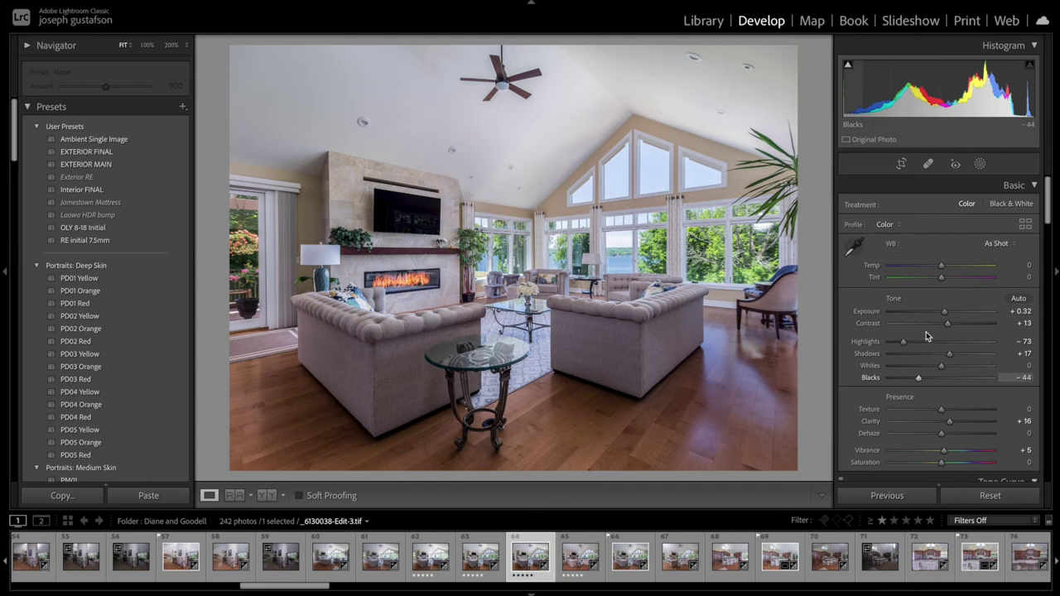
pyautogui.click(849, 71)
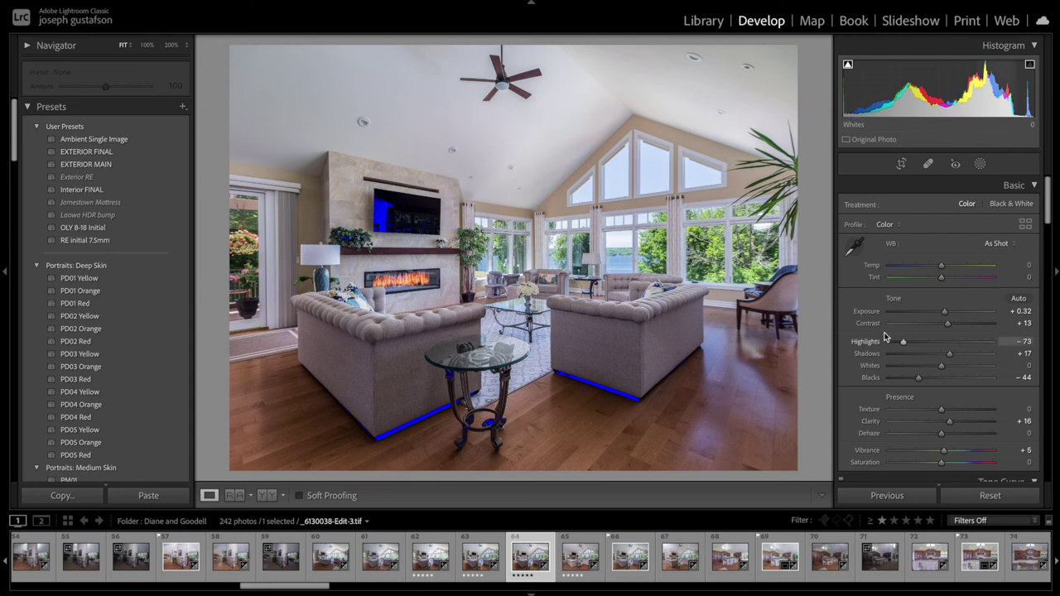
pyautogui.moveTo(917, 378); pyautogui.dragTo(932, 381)
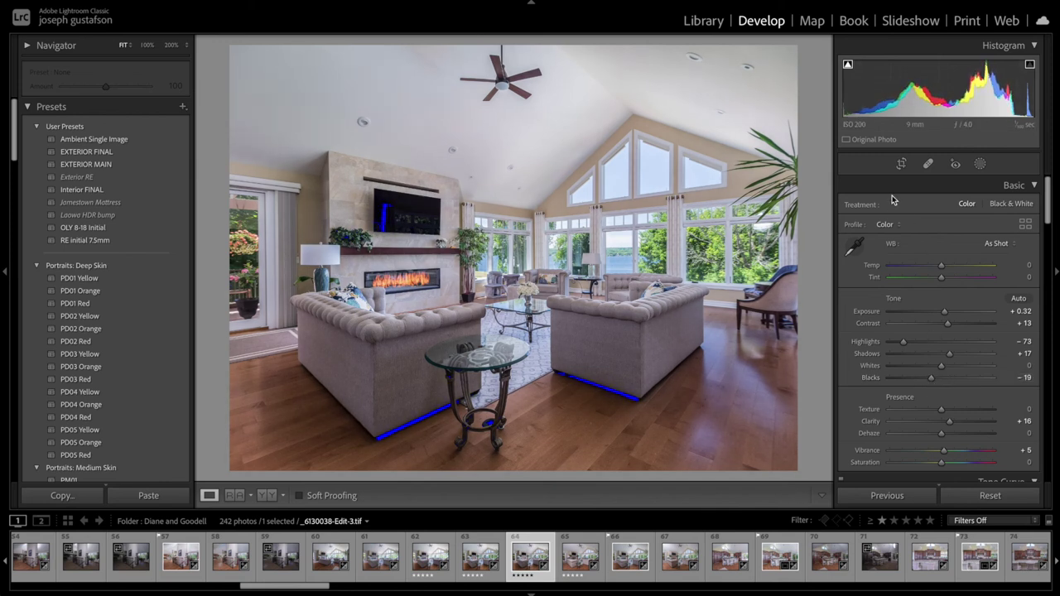